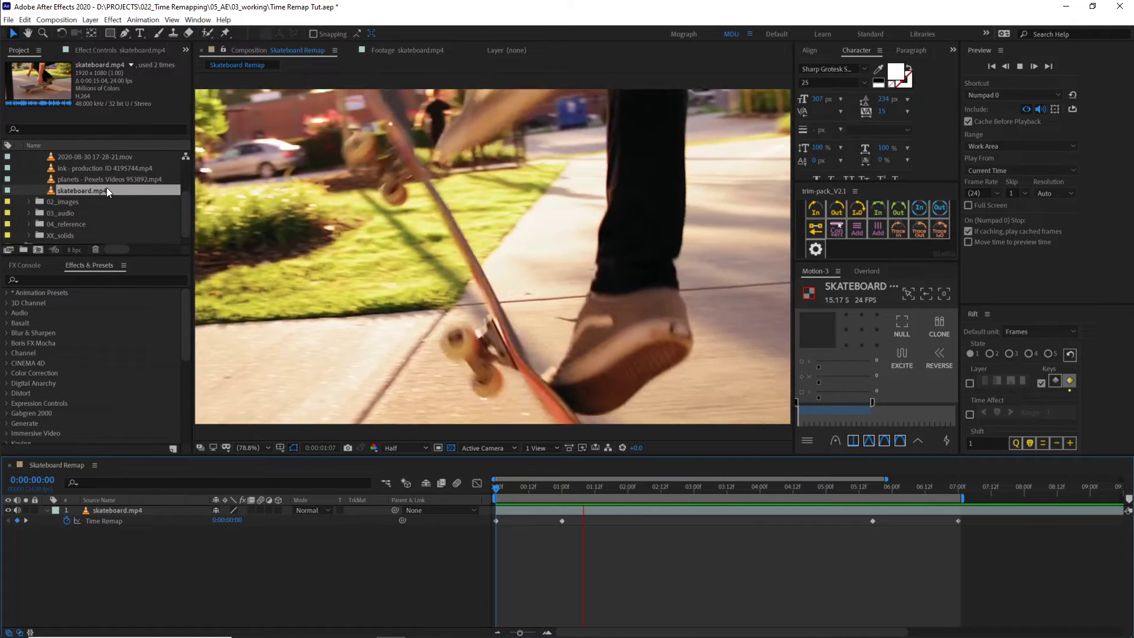
Play back the raw skateboard footage on its own to watch the trick
double_click(107, 188)
key("space")
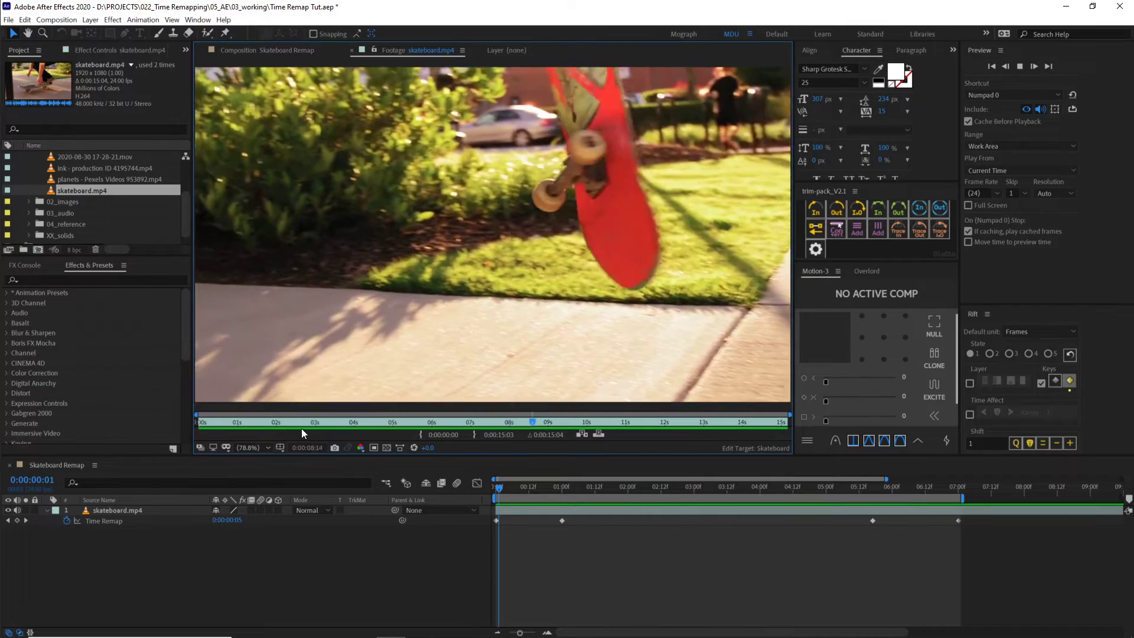
left_click(381, 422)
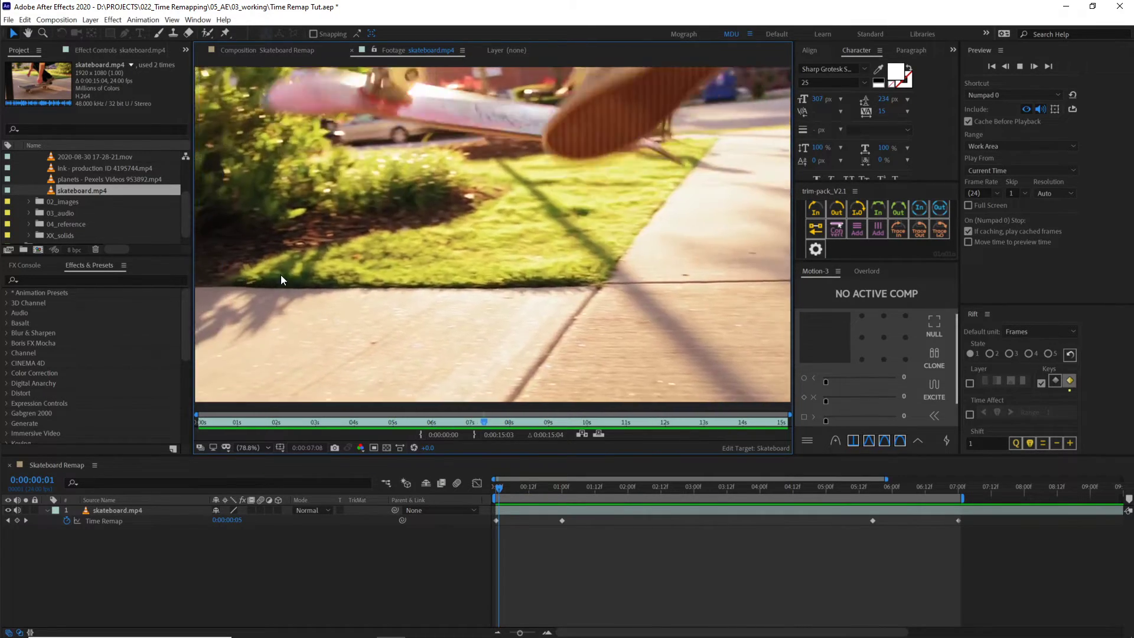
key("space")
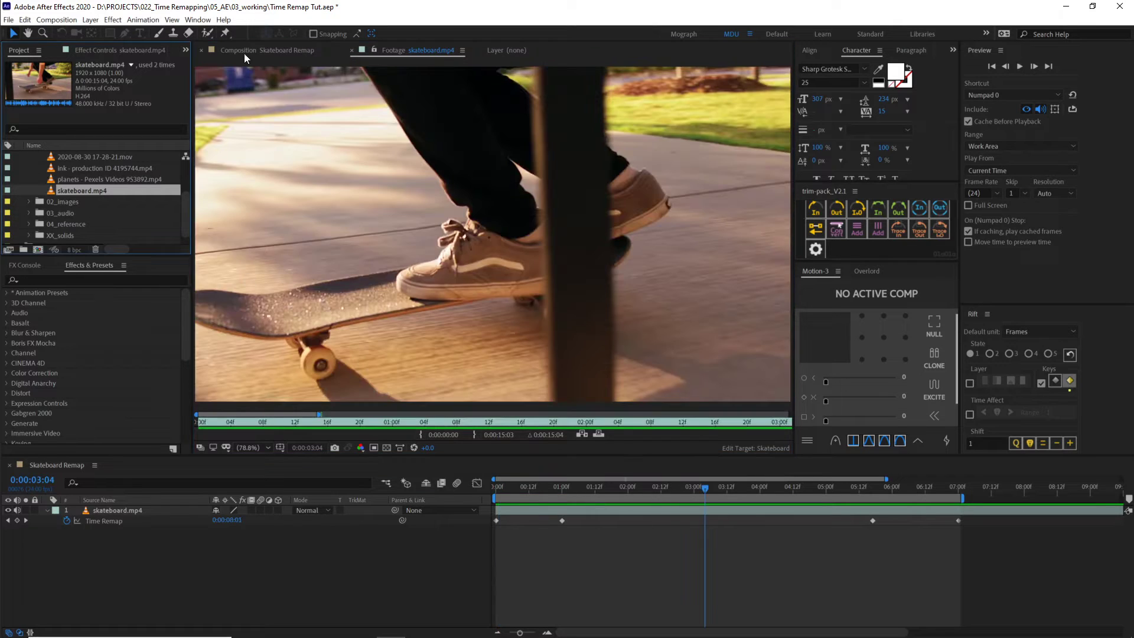
Preview the Skateboard Remap comp's existing retiming, then delete its Time Remap keyframes
left_click(245, 52)
left_click_drag(651, 497, 473, 484)
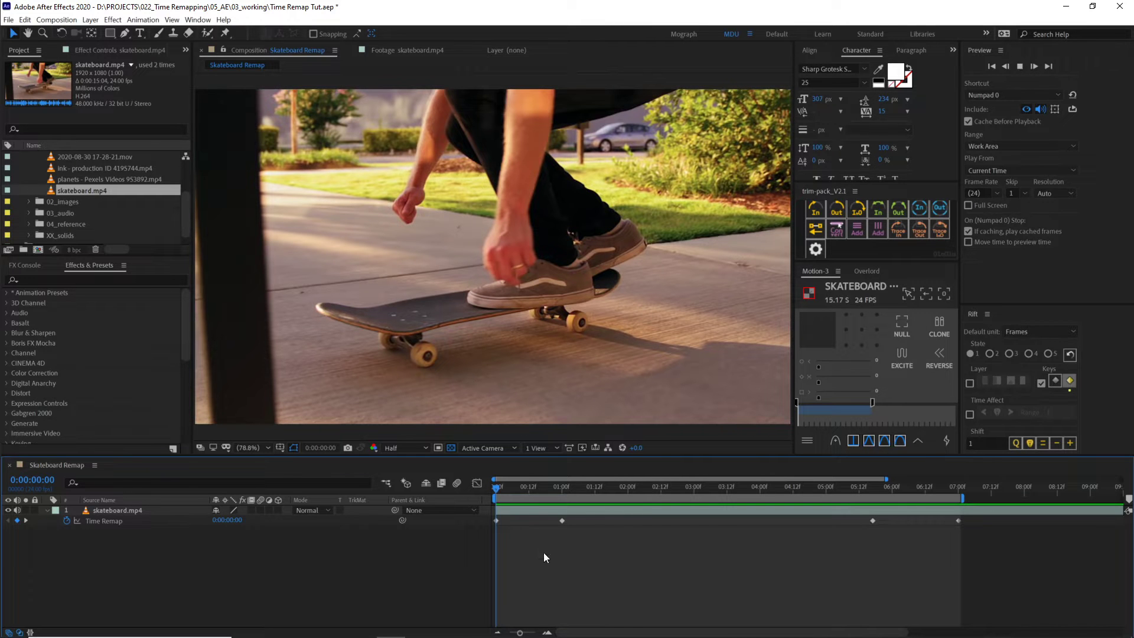
key("space")
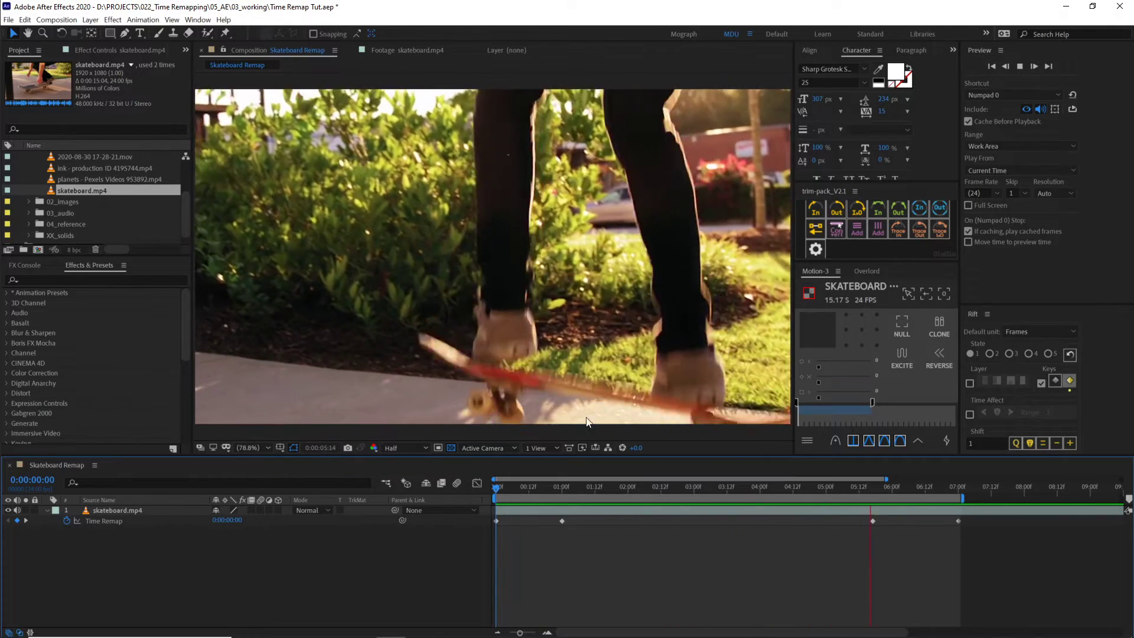
left_click(610, 488)
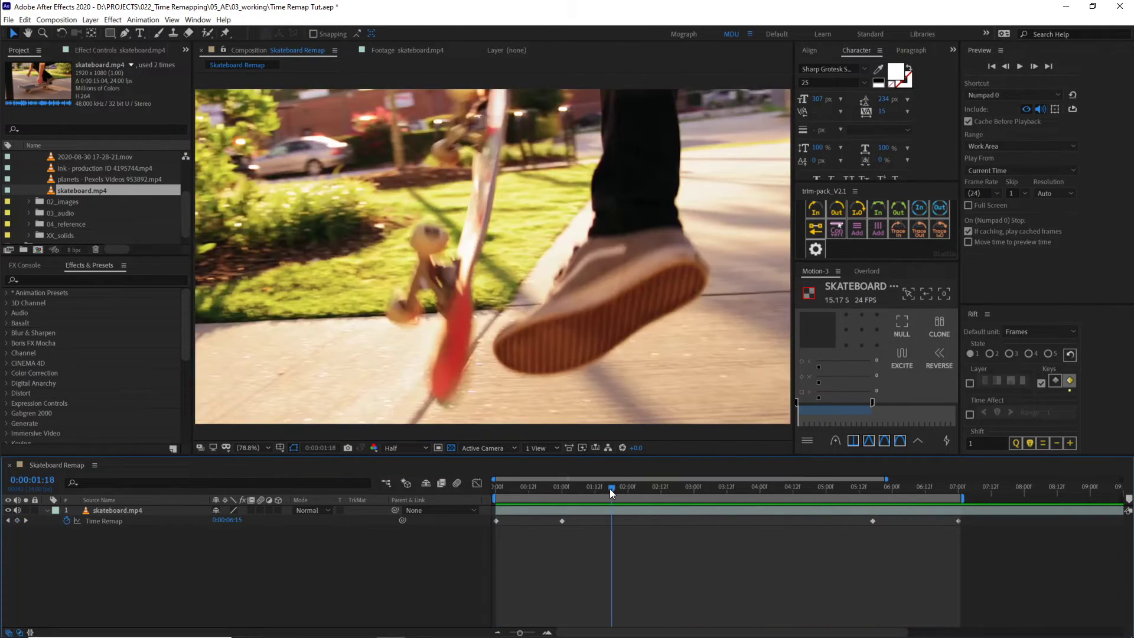
left_click(66, 520)
Extend the work area to the full comp, then enable time remapping on skateboard.mp4
double_click(823, 498)
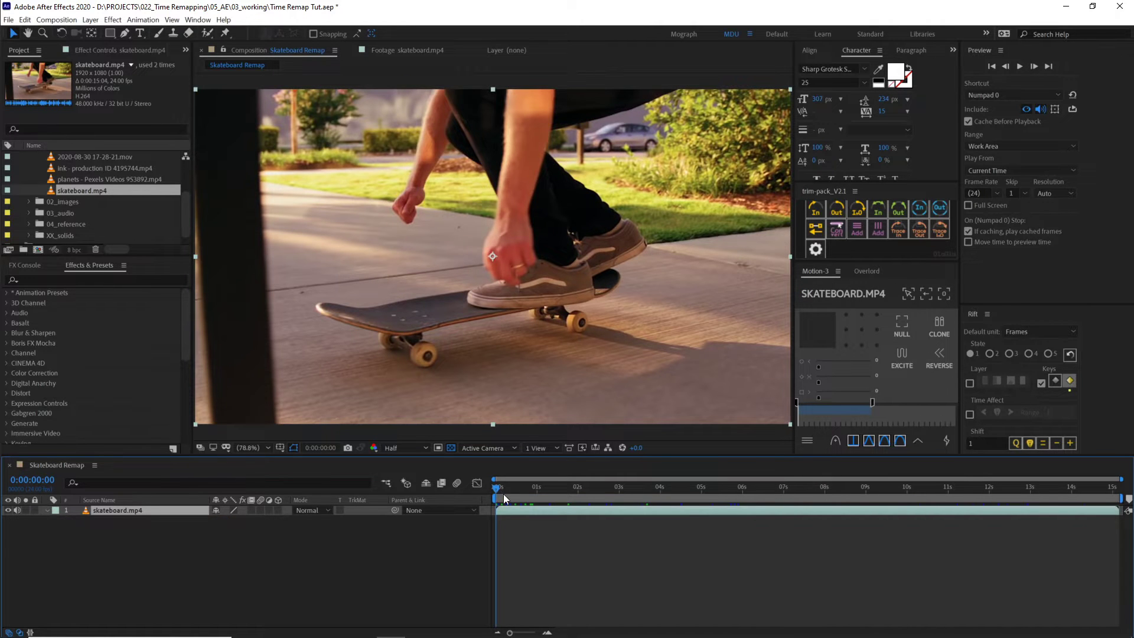
left_click_drag(505, 495, 670, 502)
right_click(126, 511)
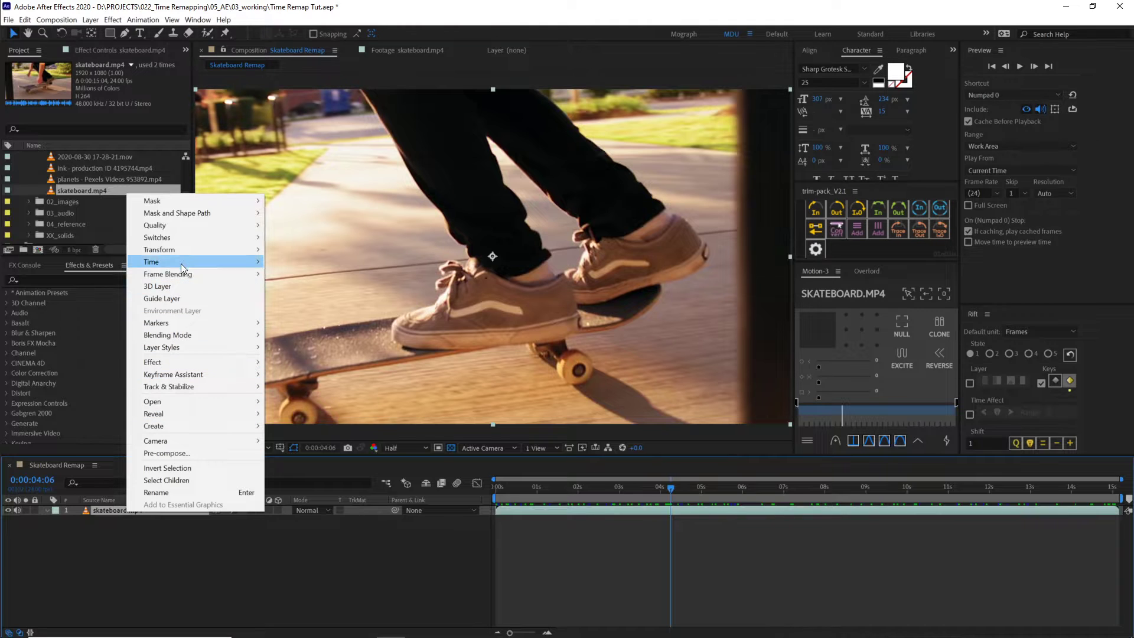
mouse_move(186, 260)
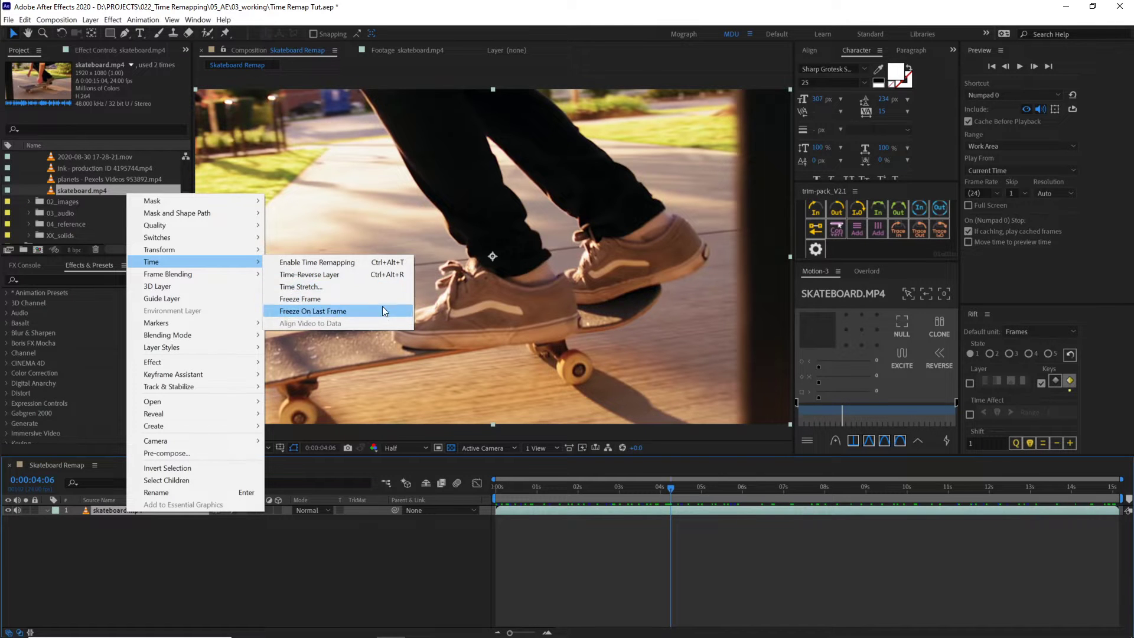
left_click(377, 262)
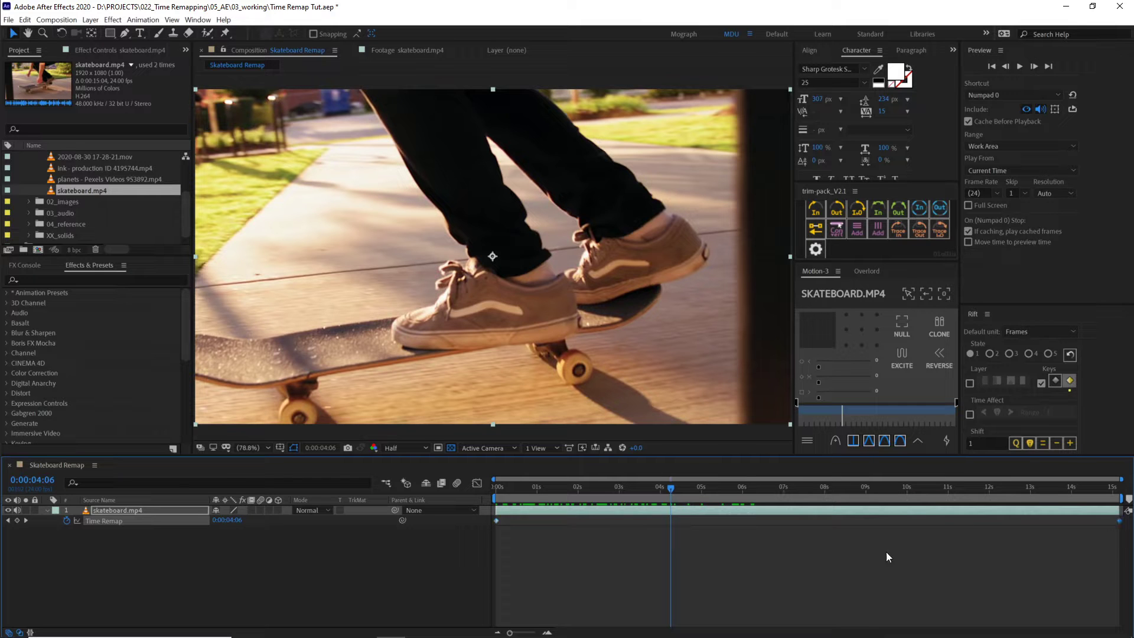
Add a Time Remap keyframe at 6:01 where the trick begins, then preview the clip
left_click_drag(520, 485, 593, 538)
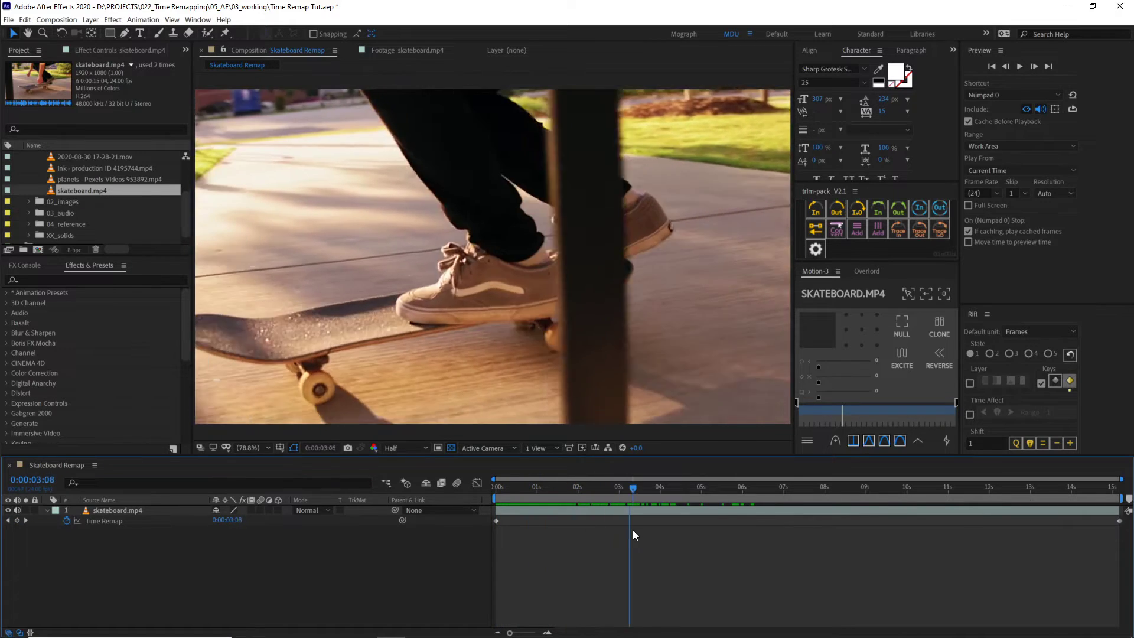
left_click_drag(752, 534, 745, 540)
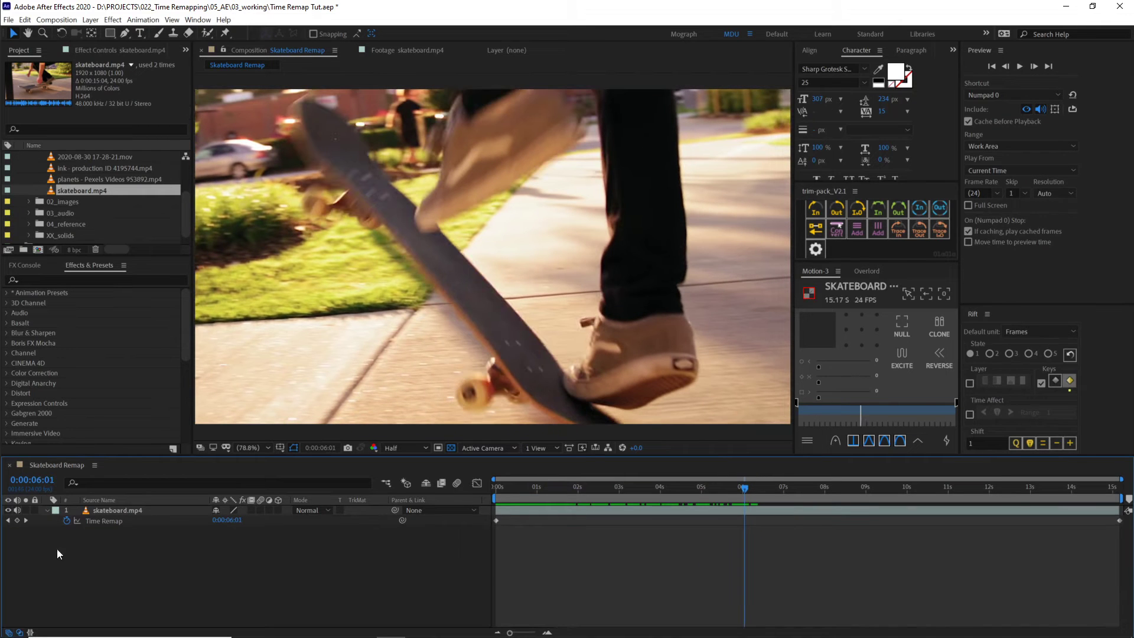
left_click(18, 522)
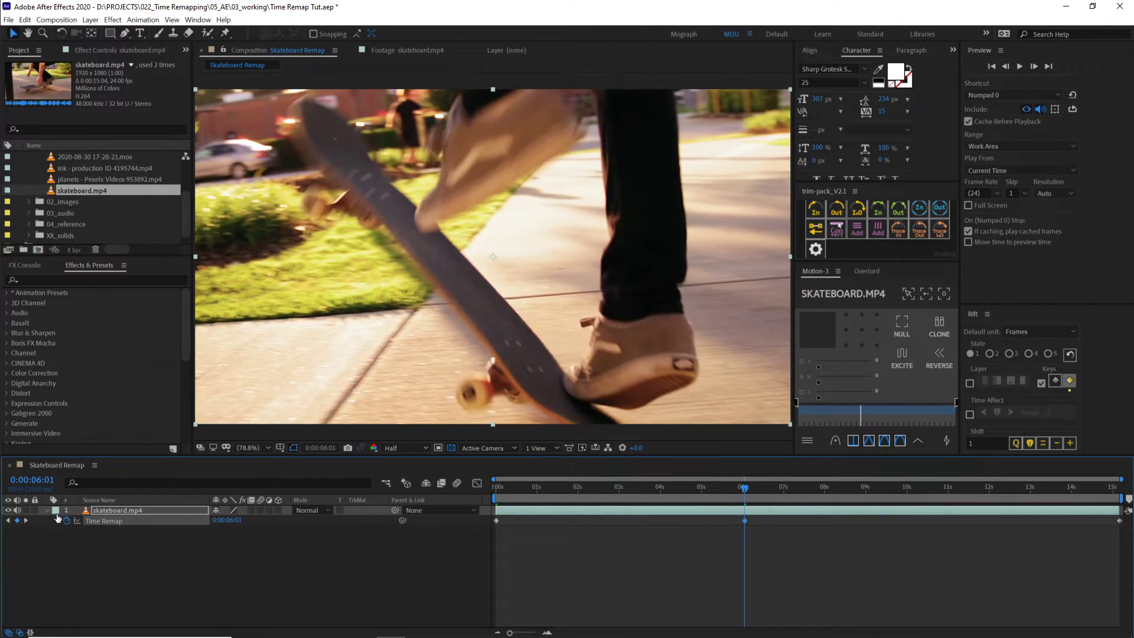
left_click_drag(796, 484, 924, 492)
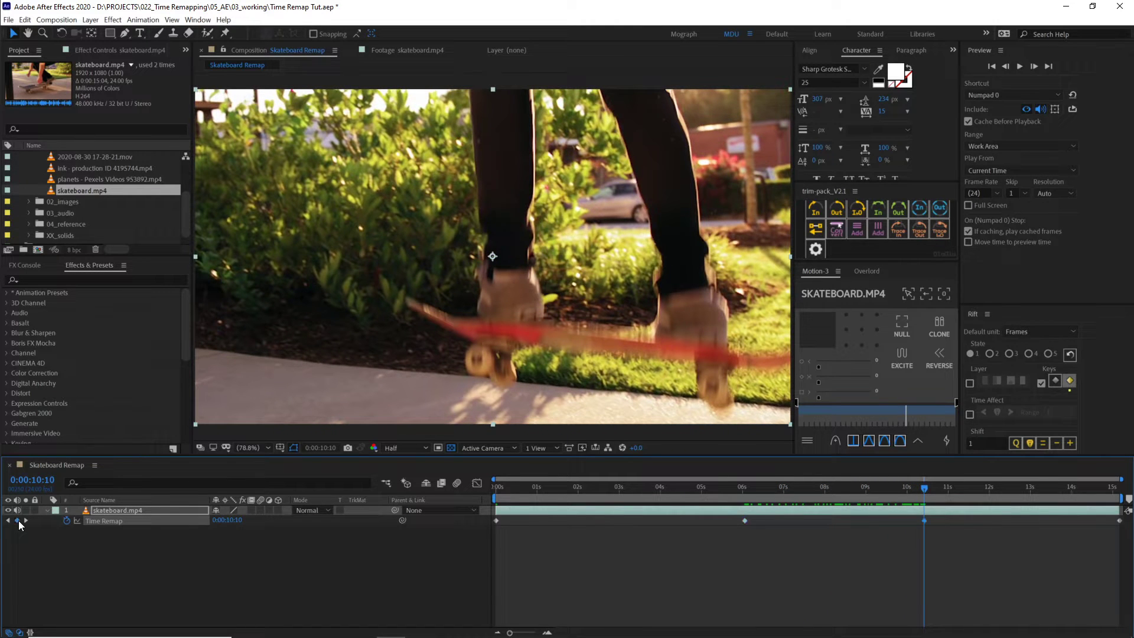
left_click_drag(939, 495, 1128, 498)
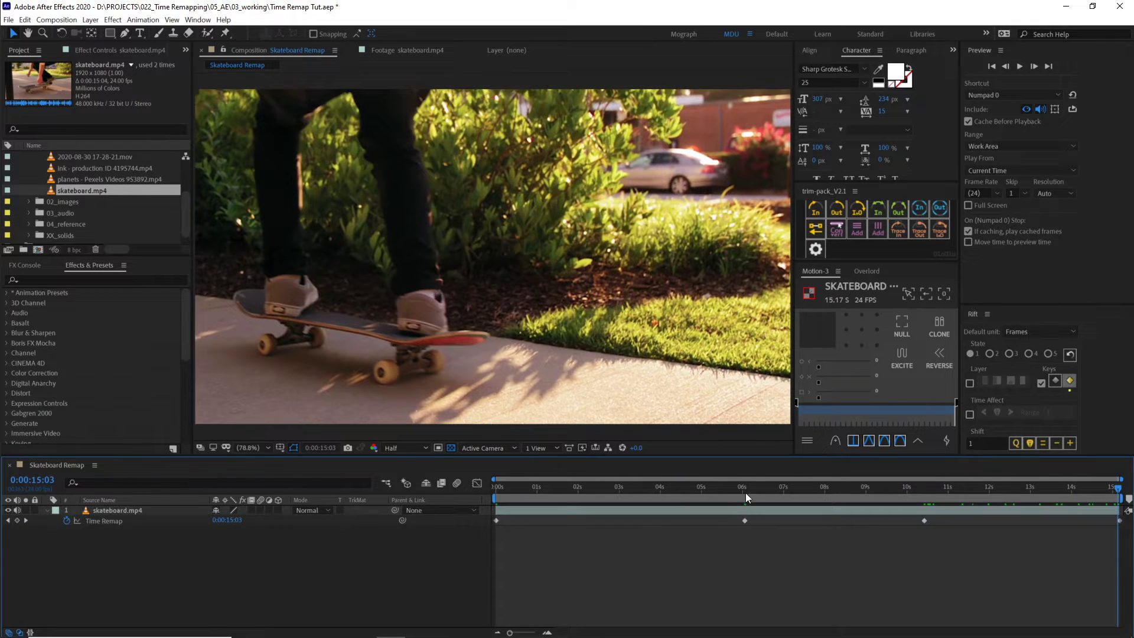
key("space")
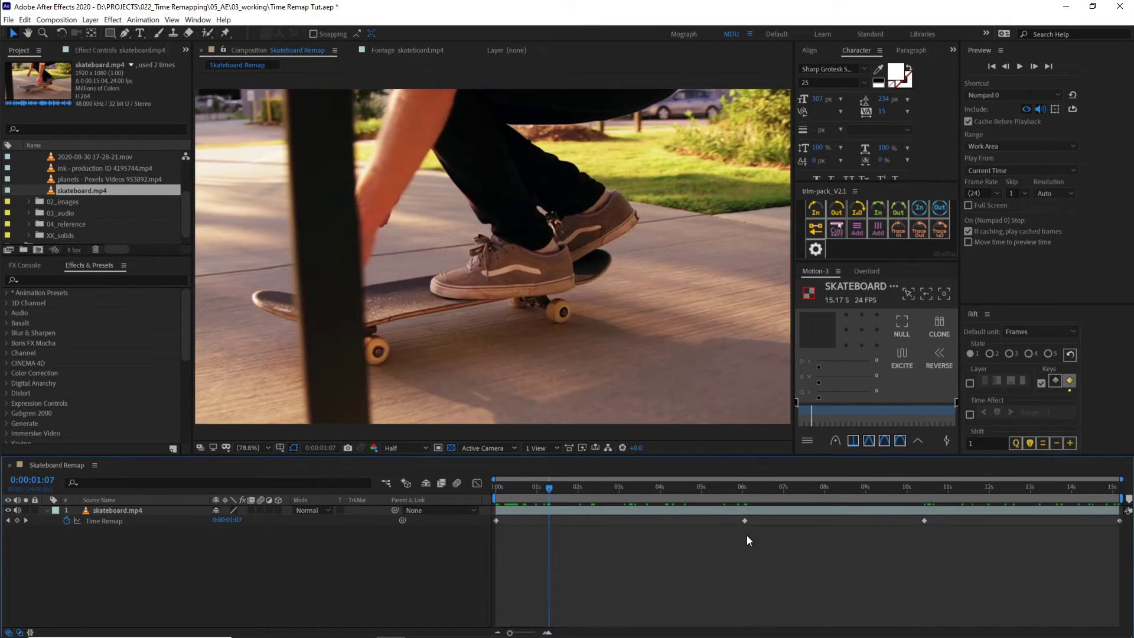
Select the Time Remap keyframes and shift them earlier so footage frame 6:01 plays at 1 second
left_click(745, 520)
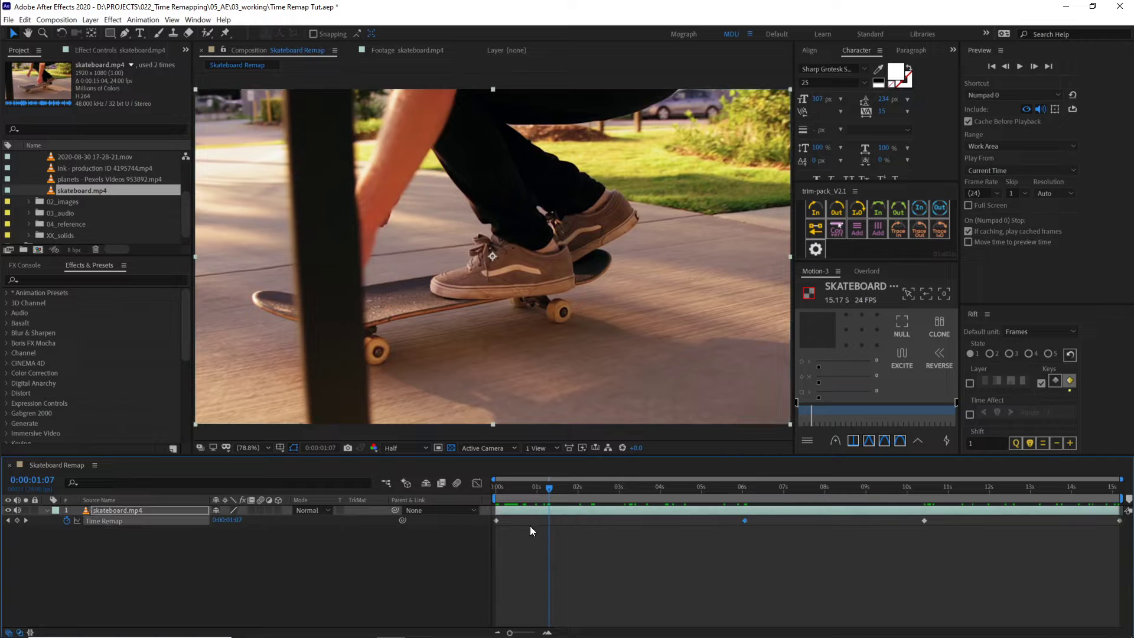
left_click(496, 520)
left_click_drag(523, 496, 788, 537)
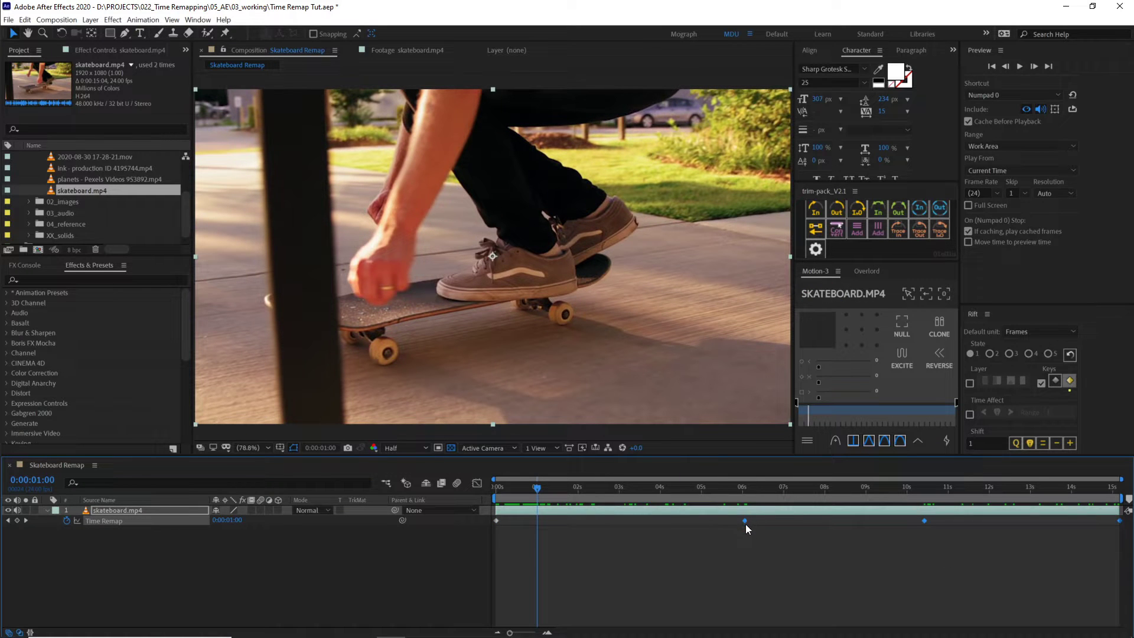
left_click_drag(746, 520, 538, 532)
Preview the retimed clip from the start and park the playhead around 6 seconds
key("Home")
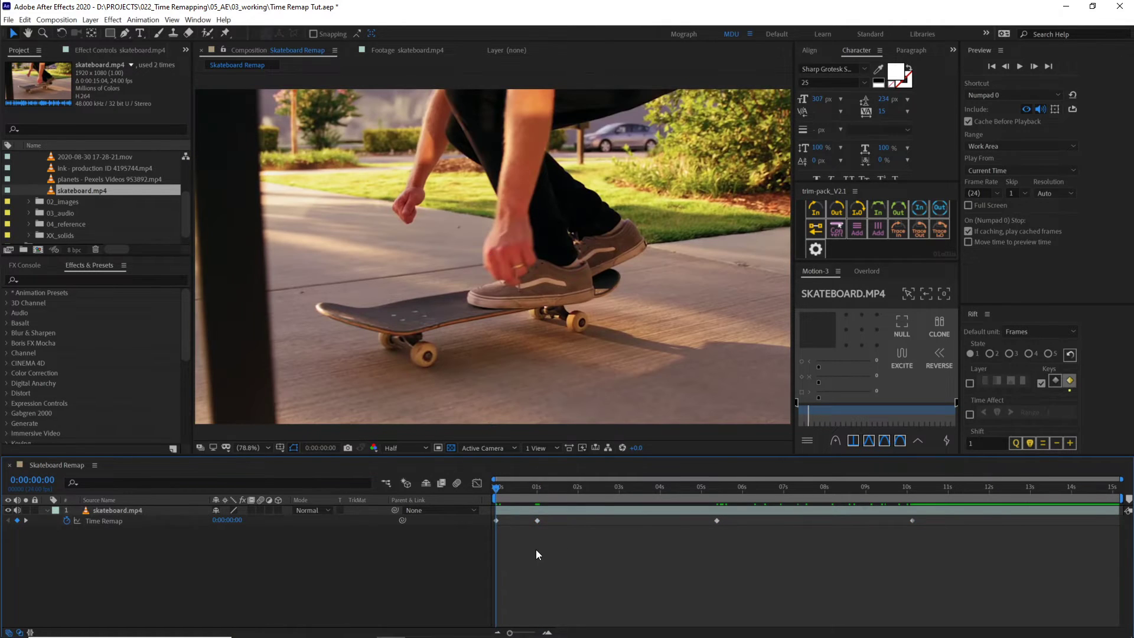
key("space")
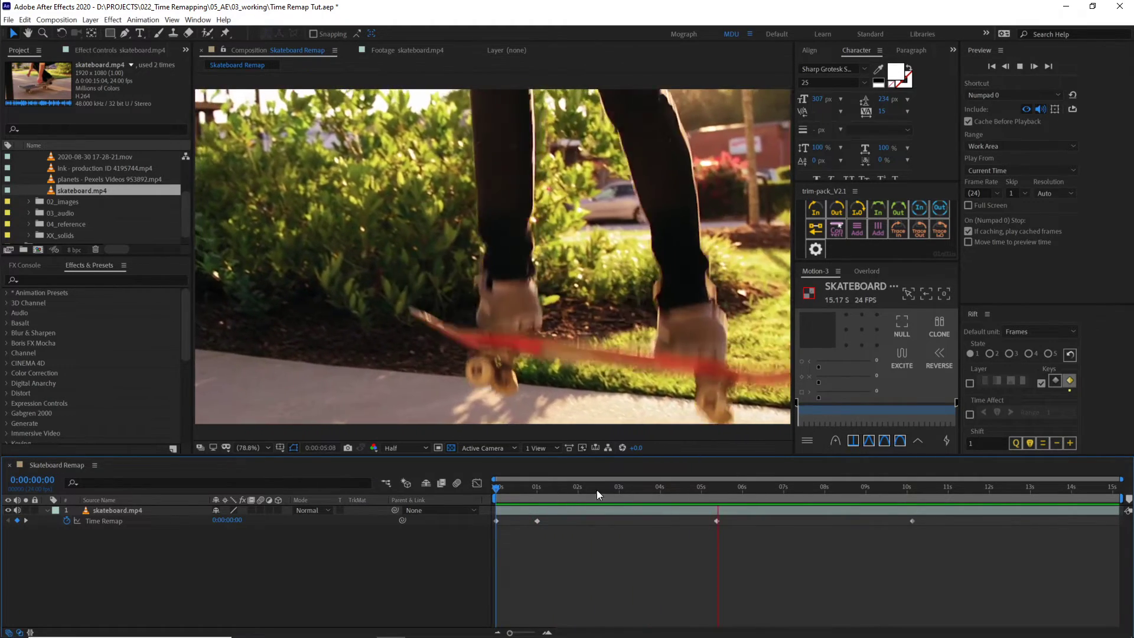
left_click_drag(721, 493, 749, 501)
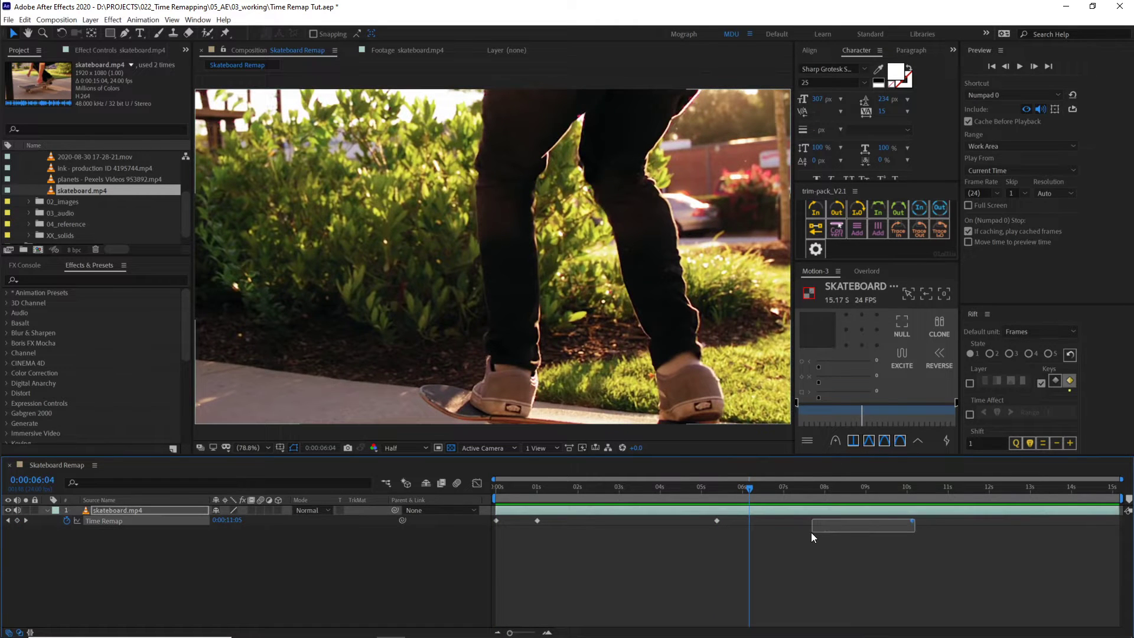
Snap the last Time Remap keyframe to 6:04, end the work area there, and preview
left_click_drag(911, 521, 752, 550)
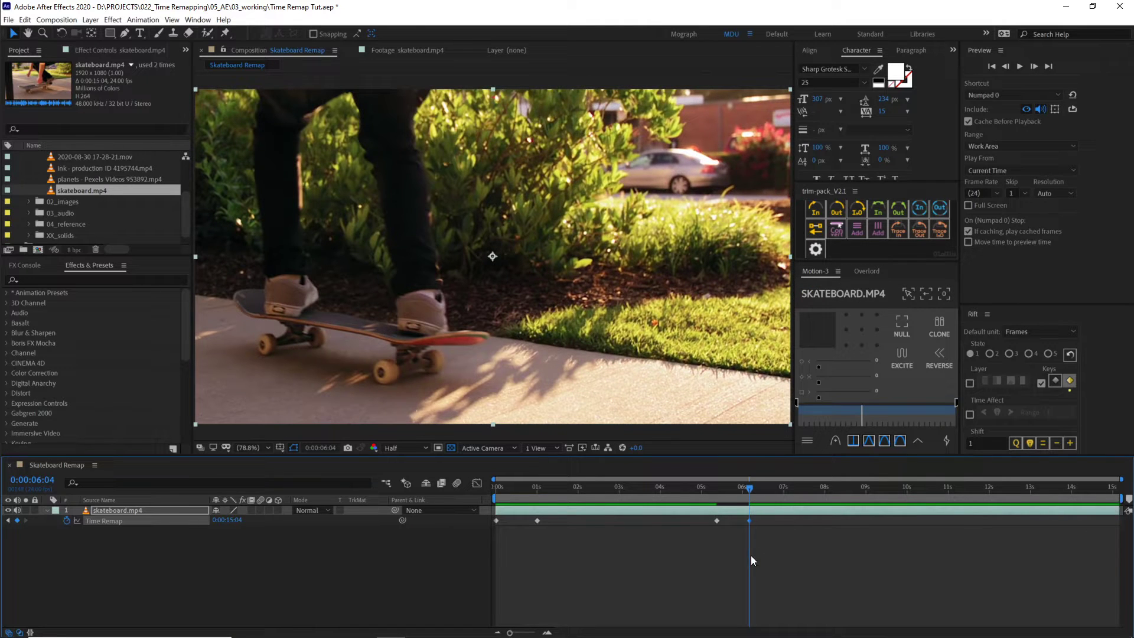
key("n")
left_click_drag(740, 488, 496, 520)
left_click(541, 541)
key("space")
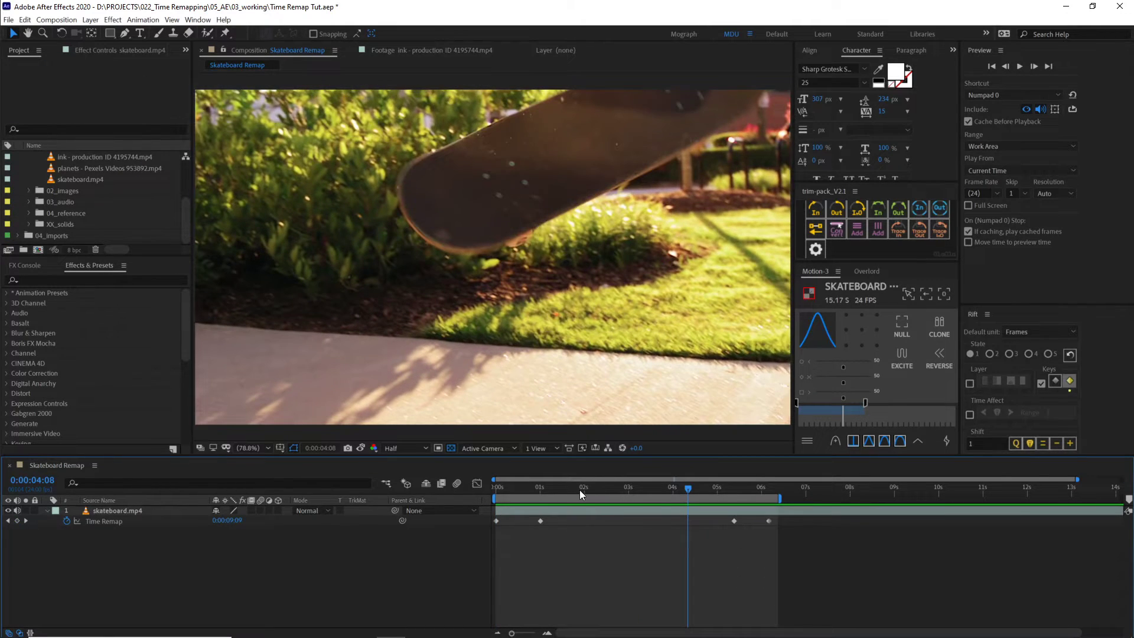
Add a Time Remap keyframe at 3:05, lower the value at 3:23 to slow the trick, and preview
left_click_drag(580, 494, 690, 530)
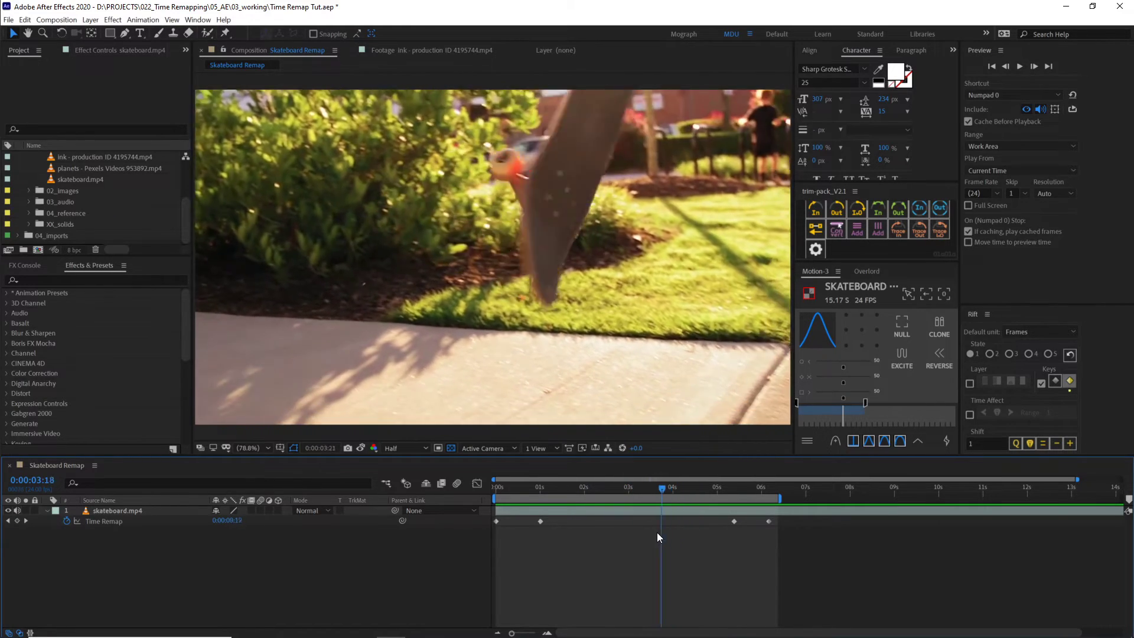
mouse_move(650, 533)
left_mouse_down()
mouse_move(692, 536)
mouse_move(581, 538)
mouse_move(637, 543)
left_mouse_up()
left_click(17, 521)
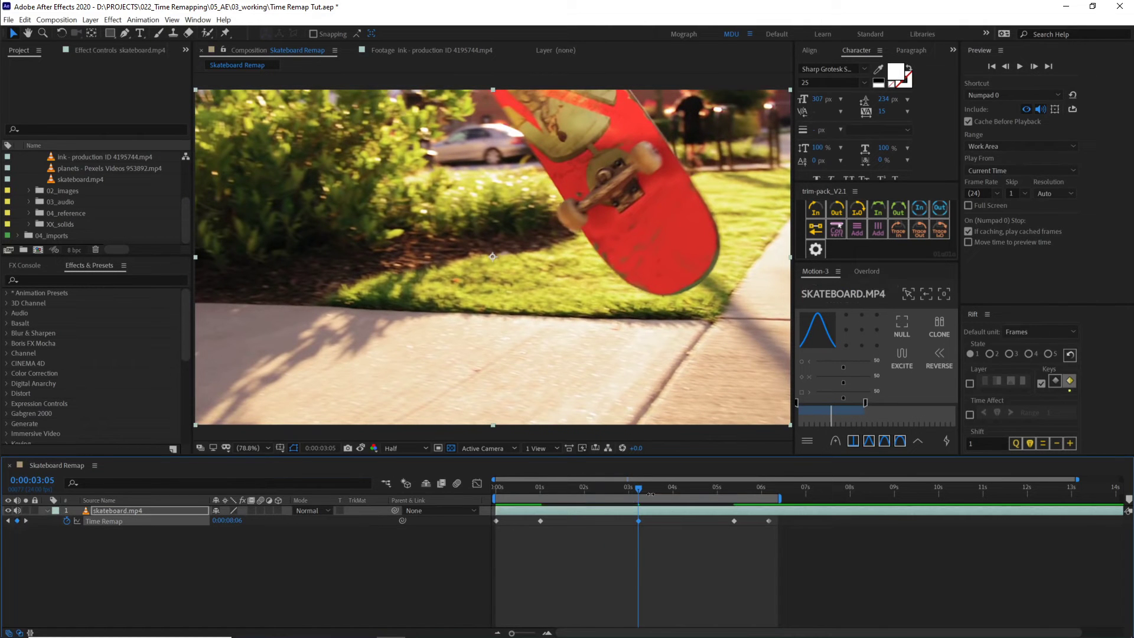
key("space")
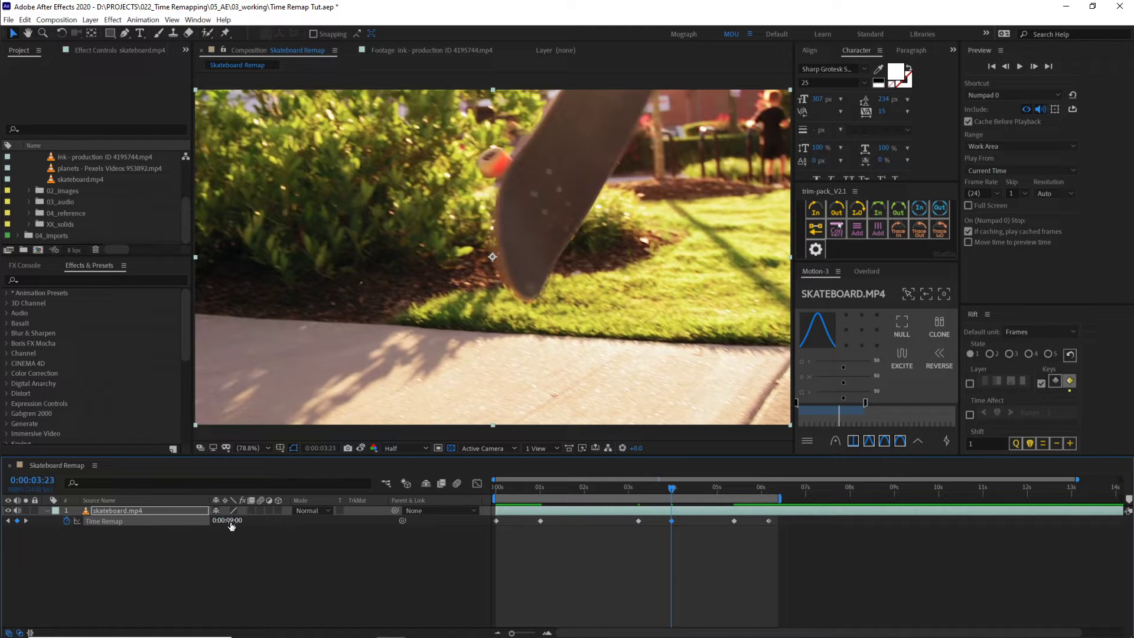
left_click_drag(231, 521, 220, 525)
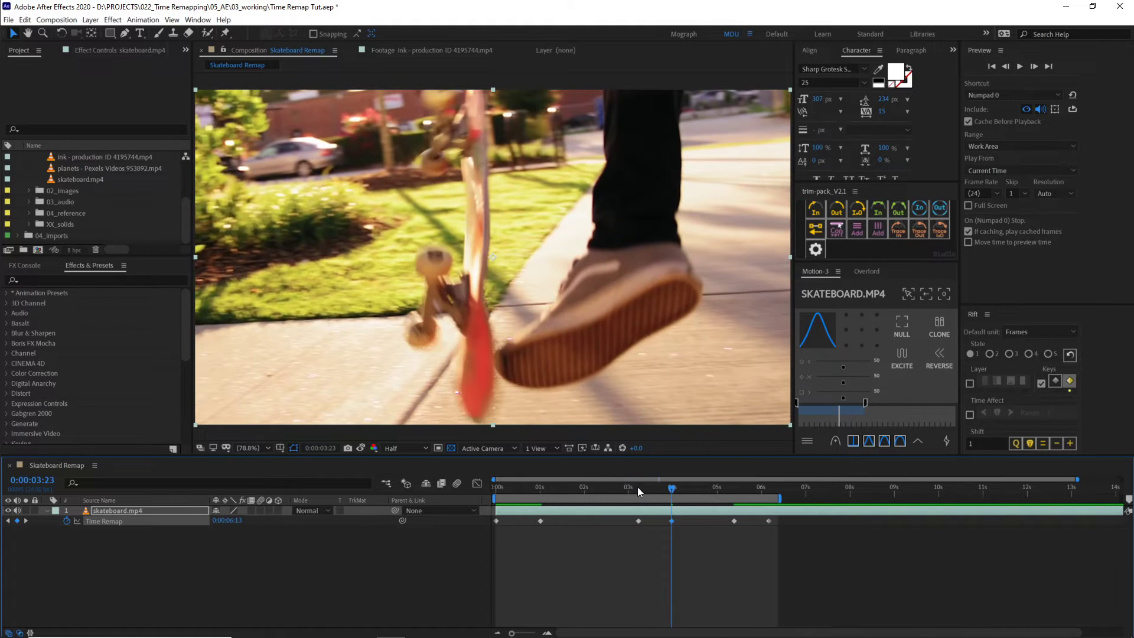
left_click(561, 537)
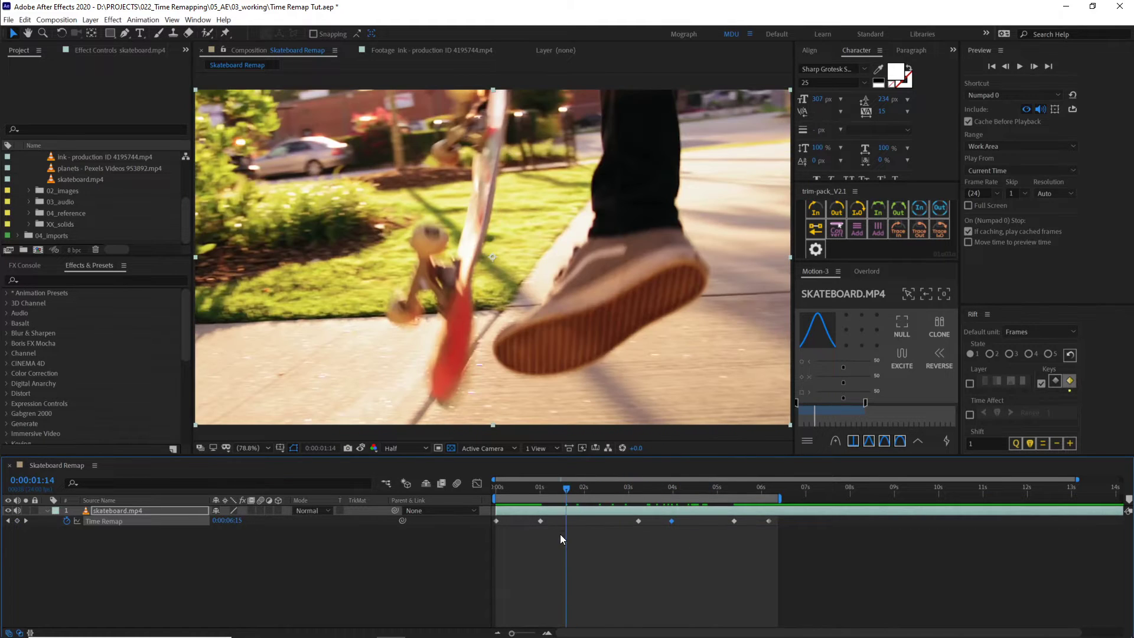
key("space")
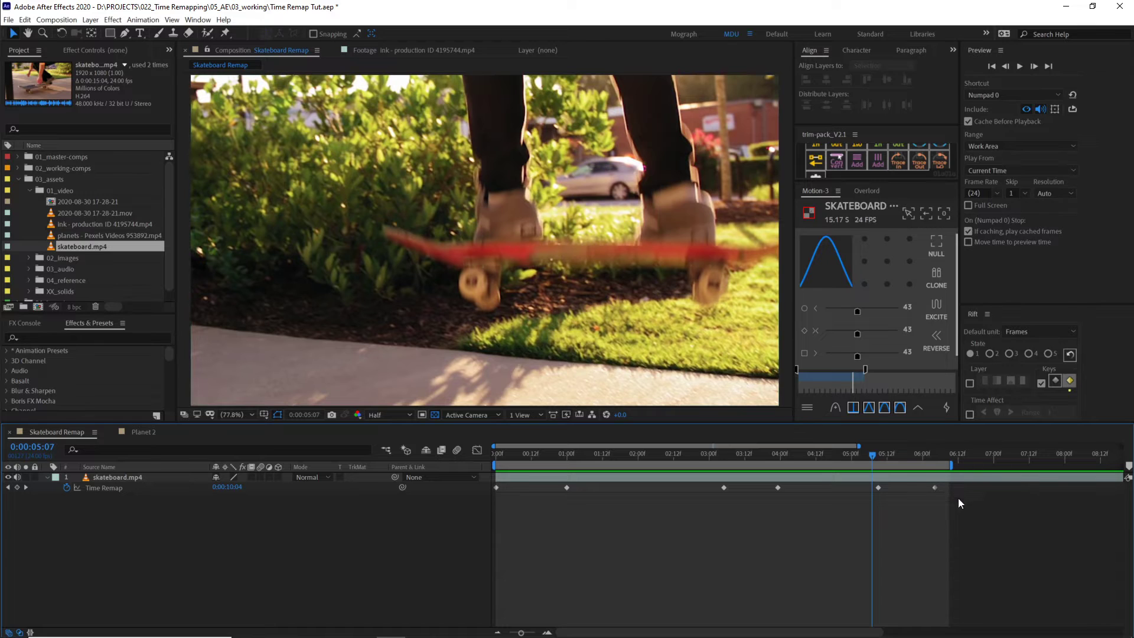
left_click_drag(959, 503, 524, 477)
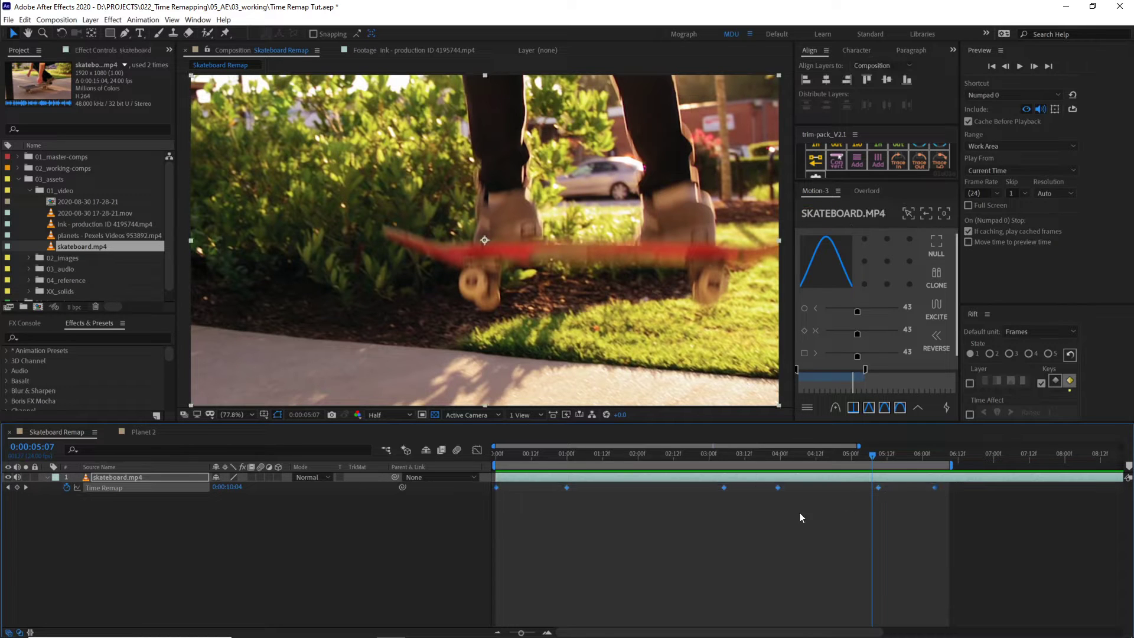
left_click(477, 450)
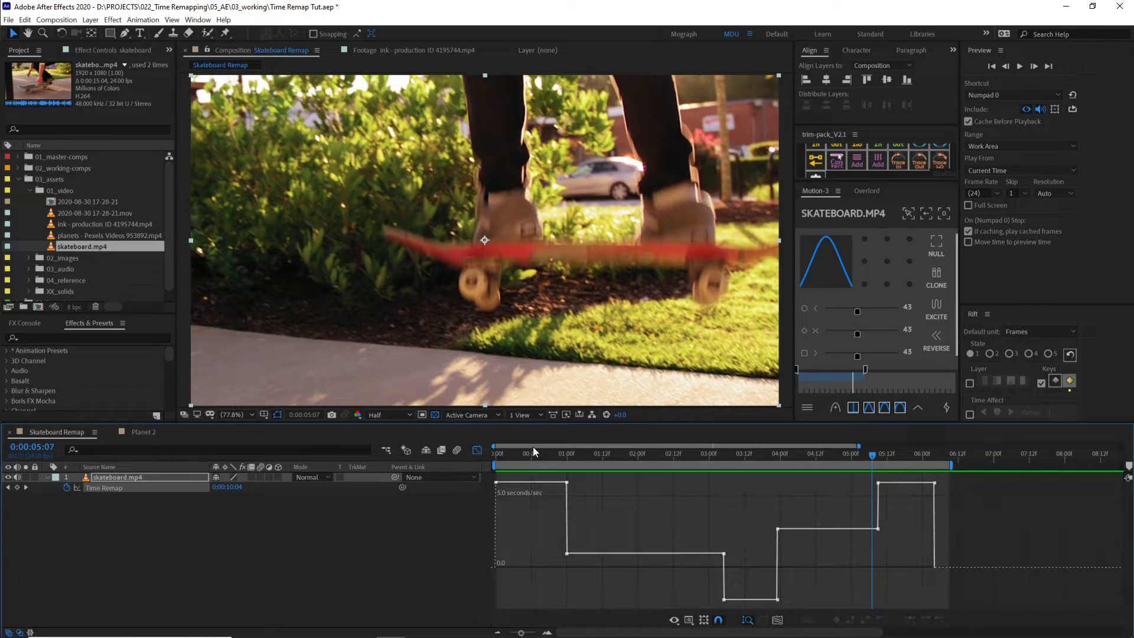
left_click_drag(835, 426, 827, 350)
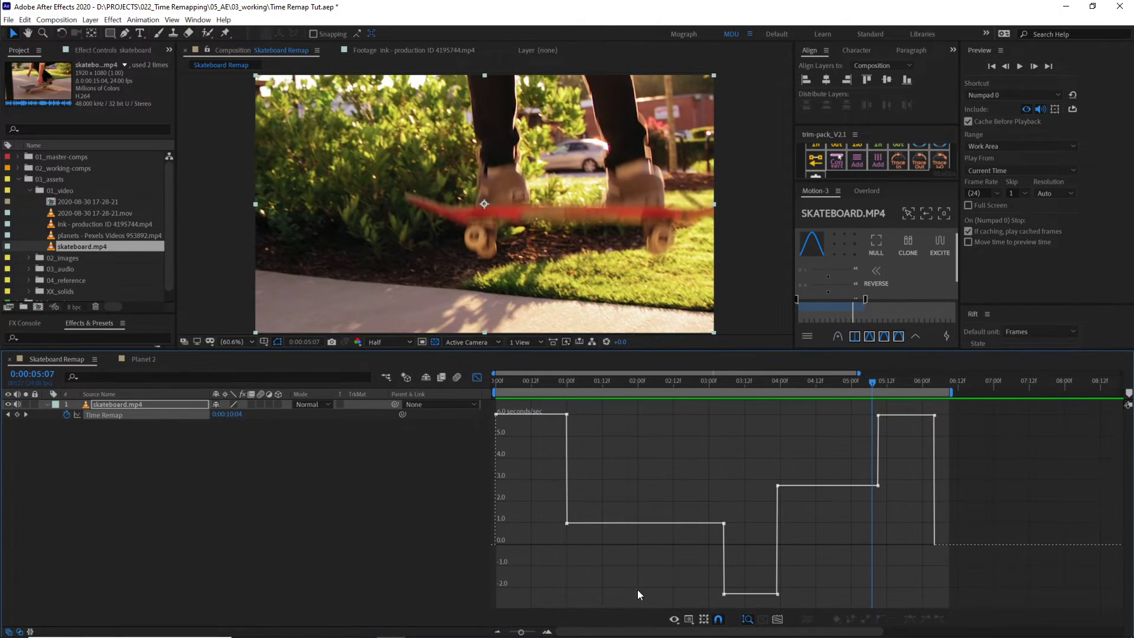
left_click_drag(674, 379, 650, 384)
left_click(674, 619)
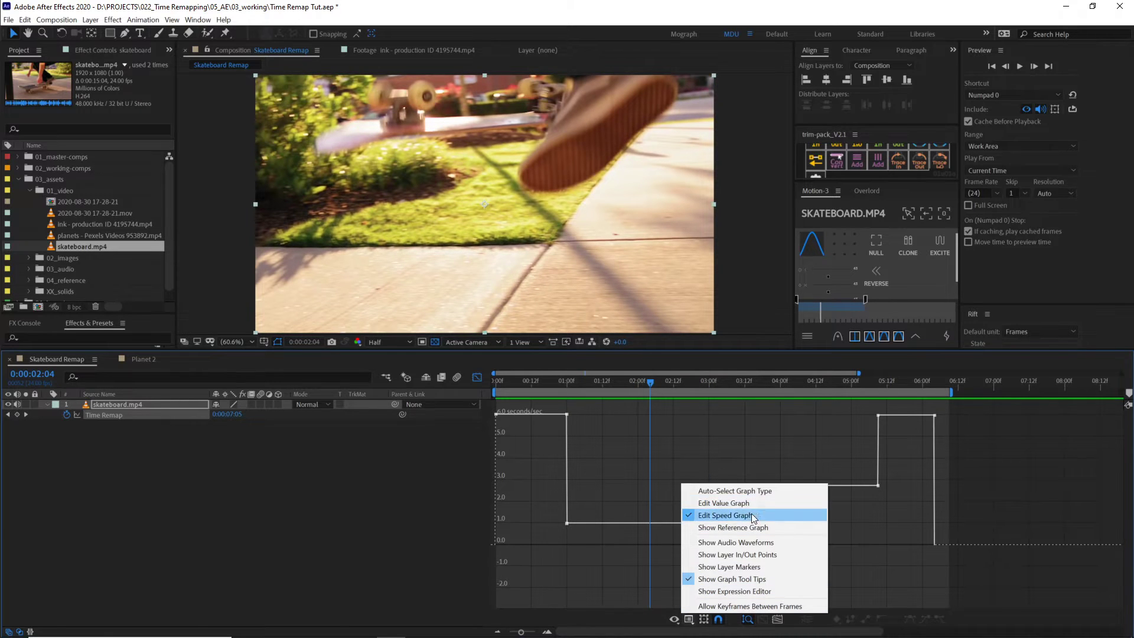
left_click(719, 504)
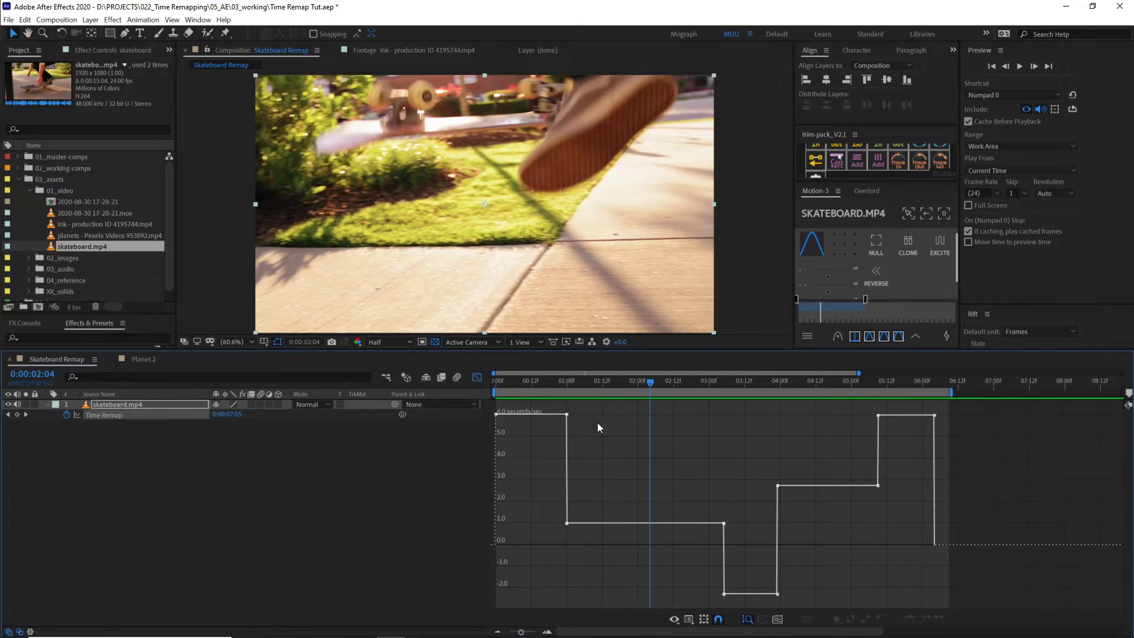
Scrub and play back the skateboard clip to review its fast opening, slowed section and drop near 3 seconds
left_click(595, 381)
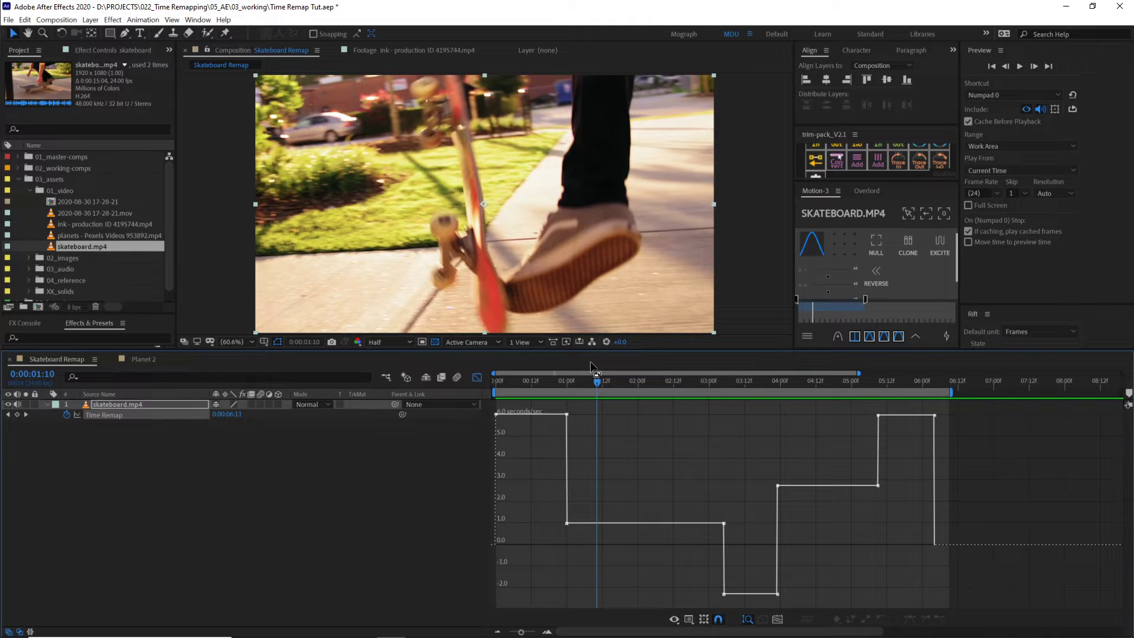
left_click_drag(515, 381, 514, 434)
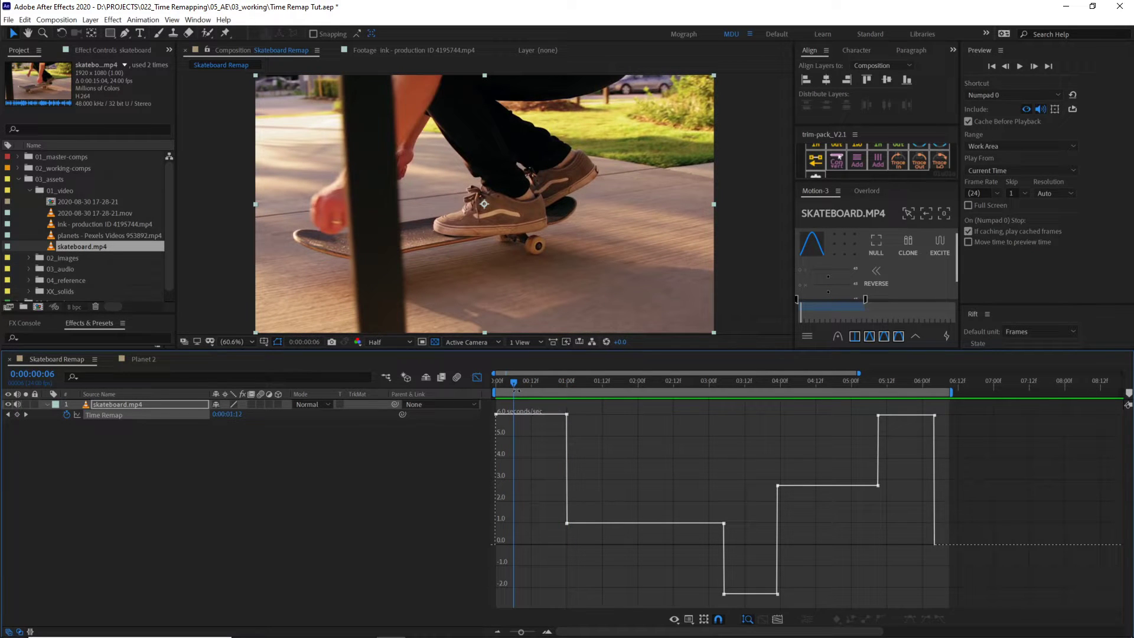
left_click_drag(515, 383, 572, 386)
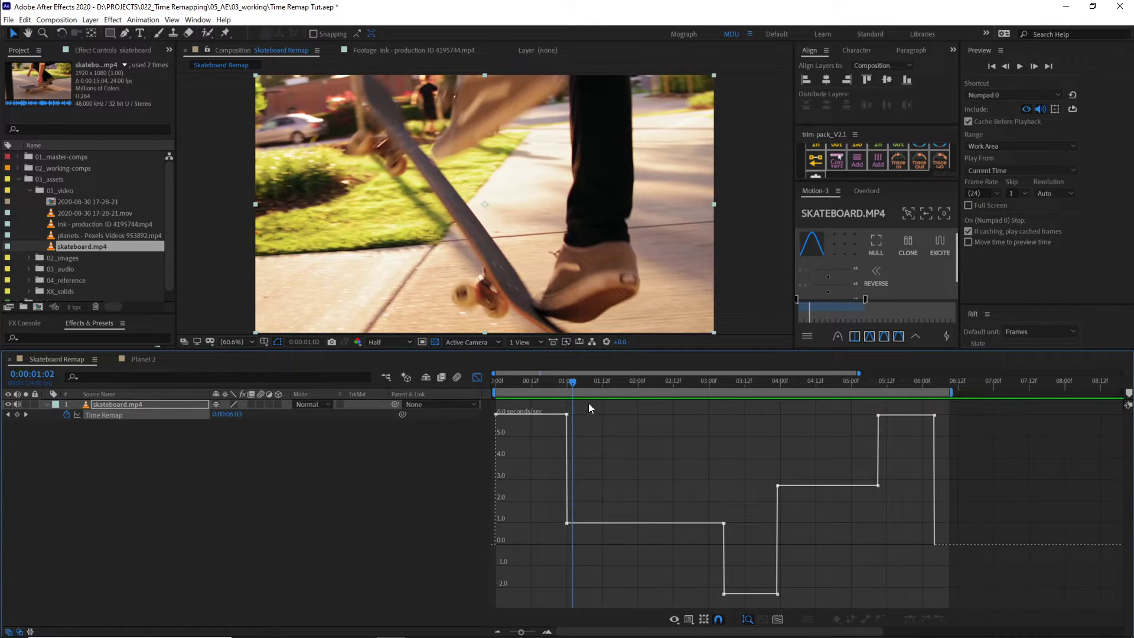
left_click_drag(573, 387, 726, 377)
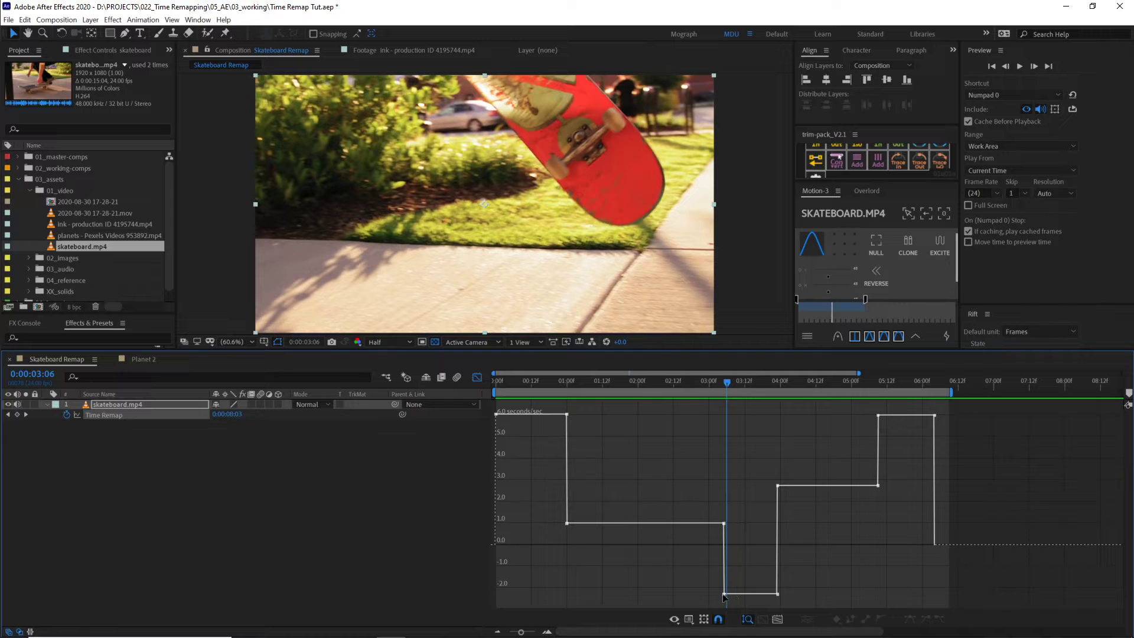
left_click_drag(724, 384, 442, 384)
key("space")
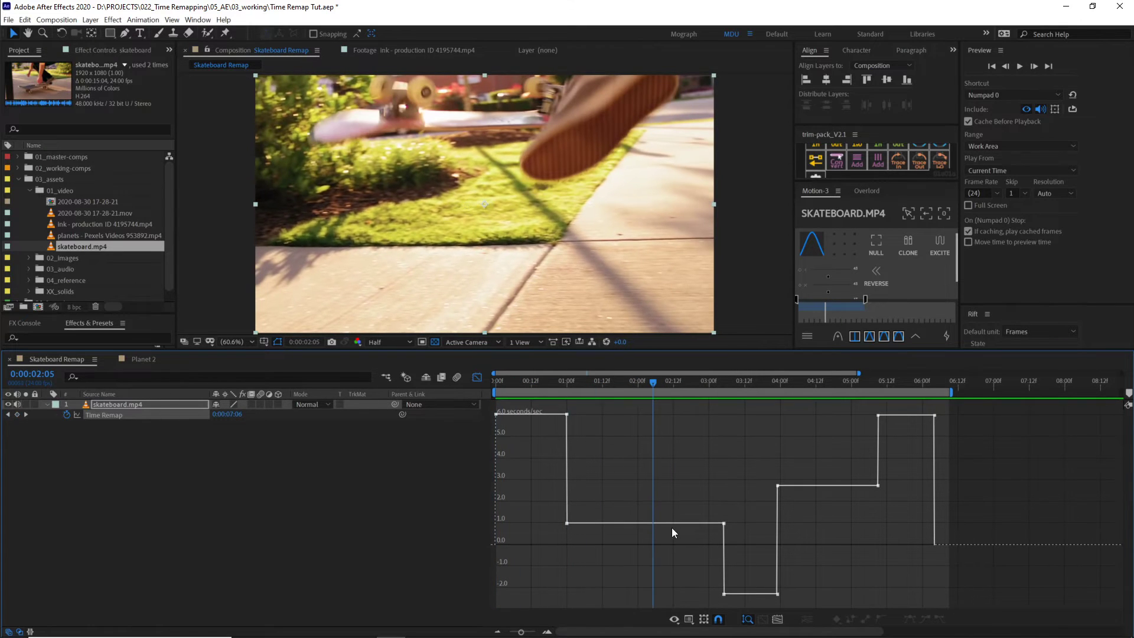
Switch the graph to Edit Value Graph and check the Time Remap keyframe values up to about 6 seconds
left_click(689, 618)
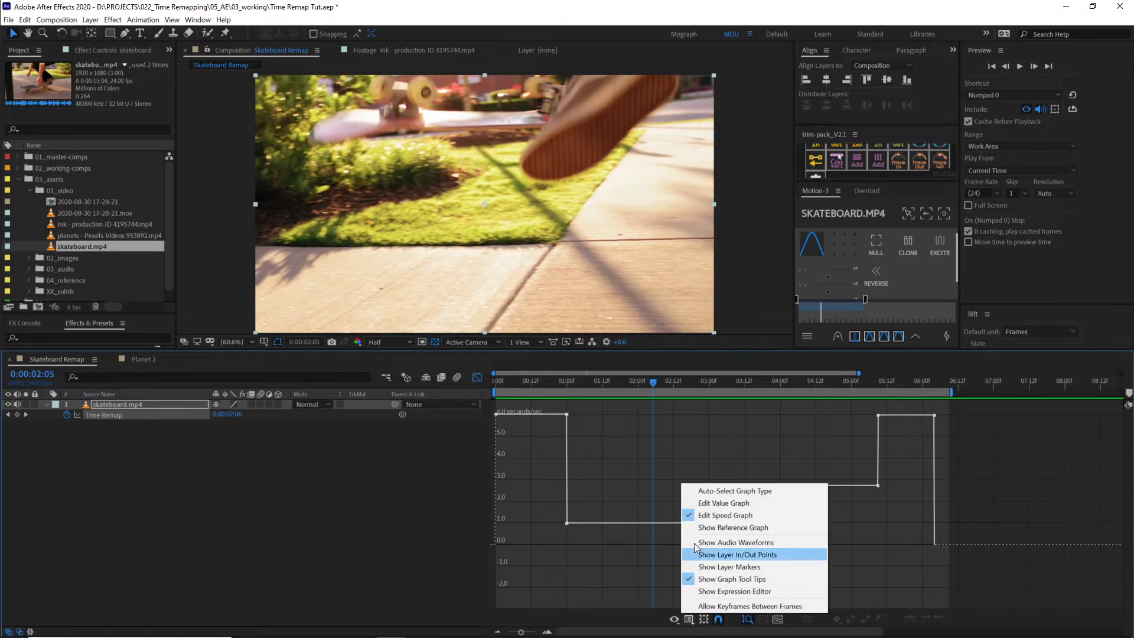
left_click(760, 504)
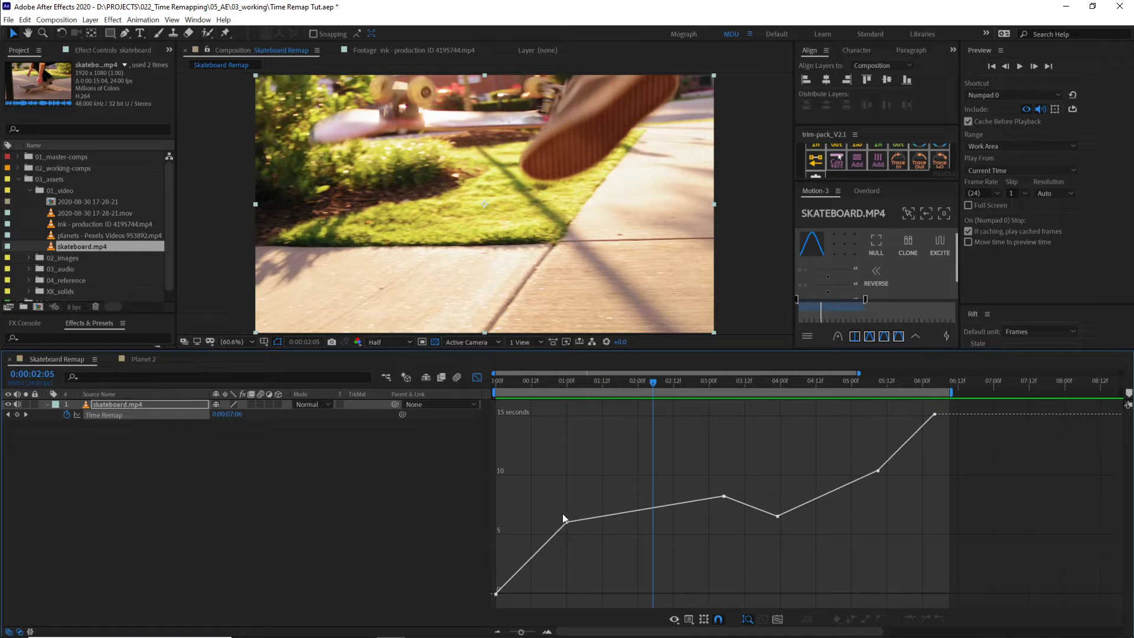
mouse_move(724, 497)
mouse_move(600, 519)
left_click_drag(502, 385, 771, 395)
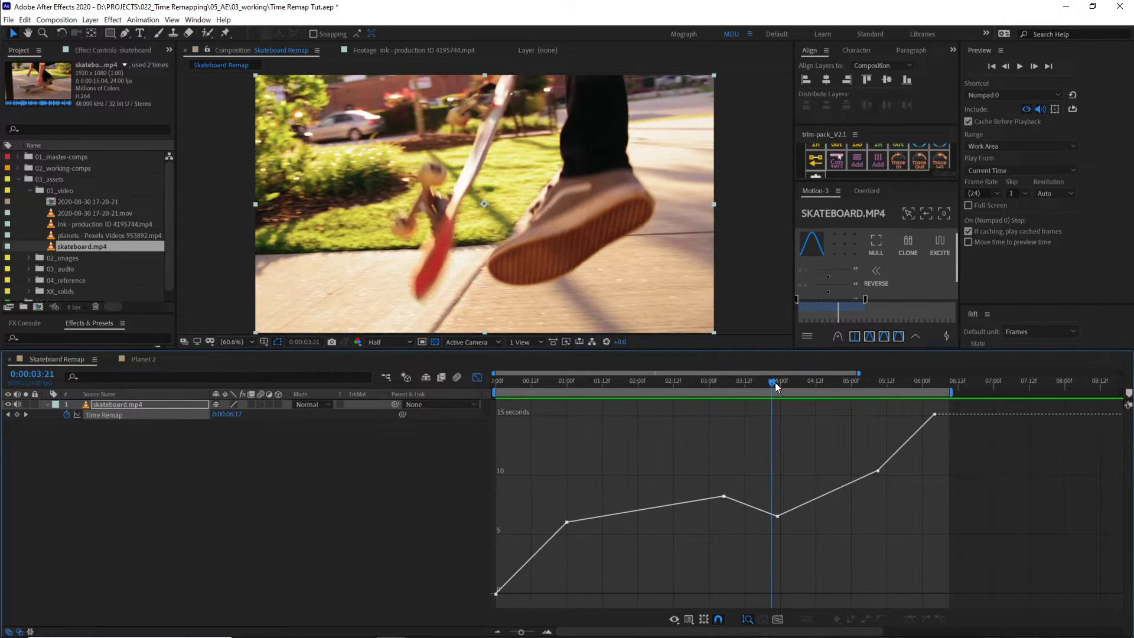
left_click(866, 383)
left_click_drag(874, 384, 925, 405)
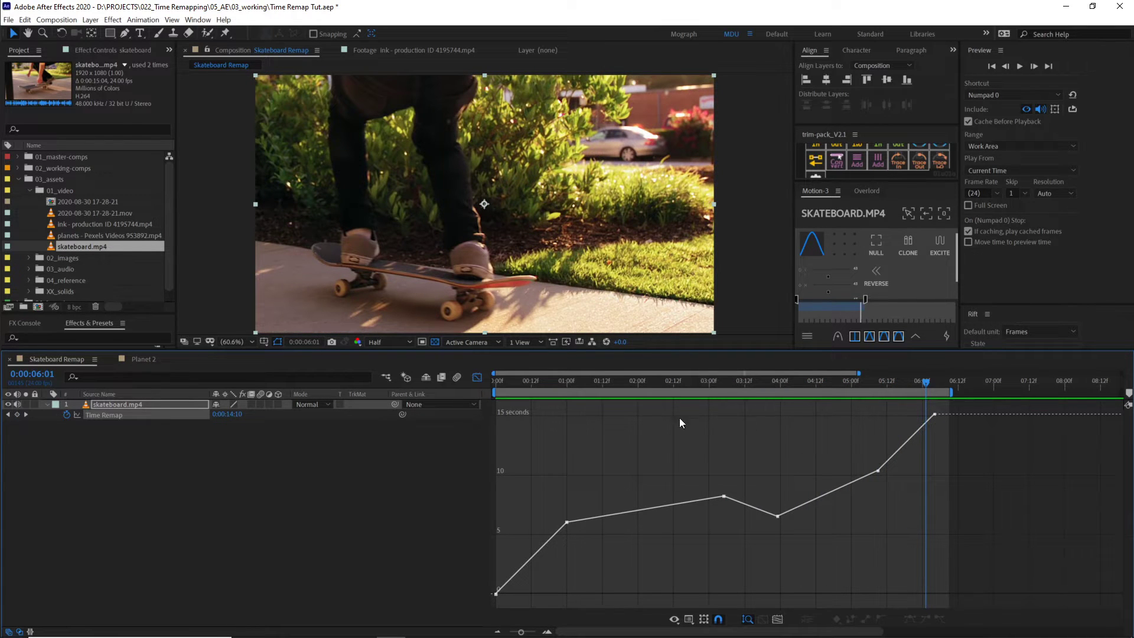
Switch back to Edit Speed Graph and turn off Show Reference Graph
left_click(689, 619)
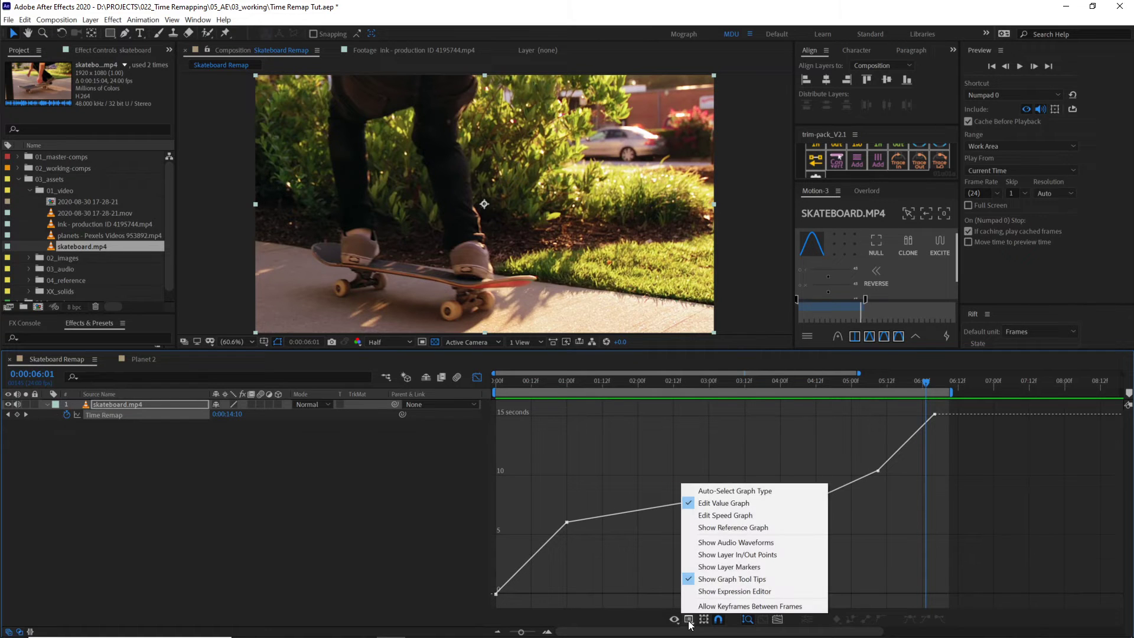
left_click(716, 528)
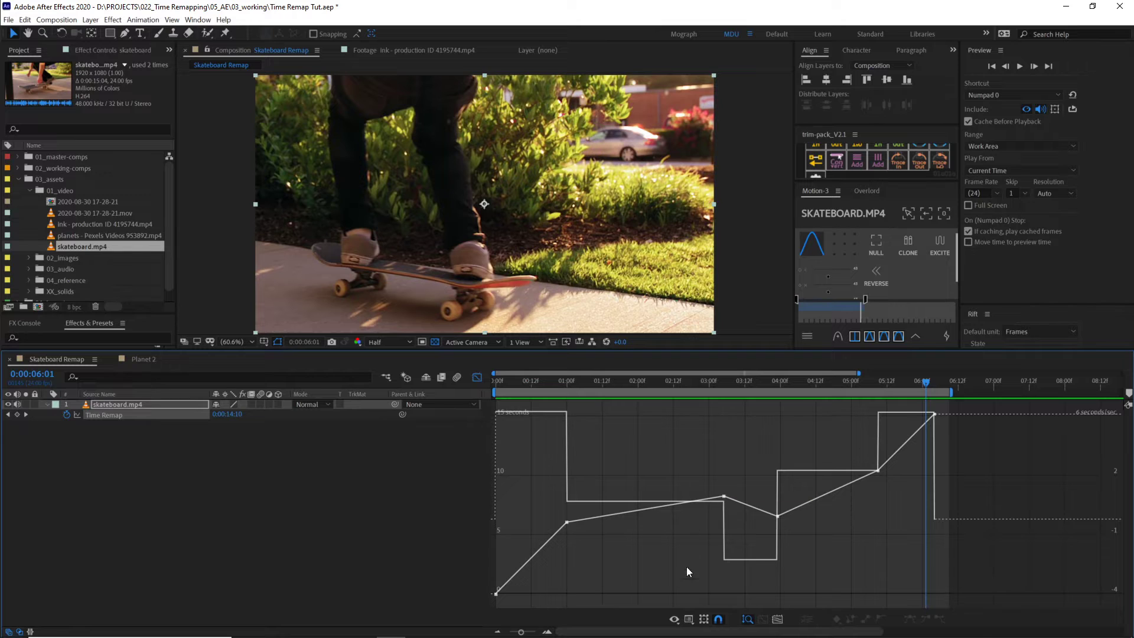
left_click(690, 618)
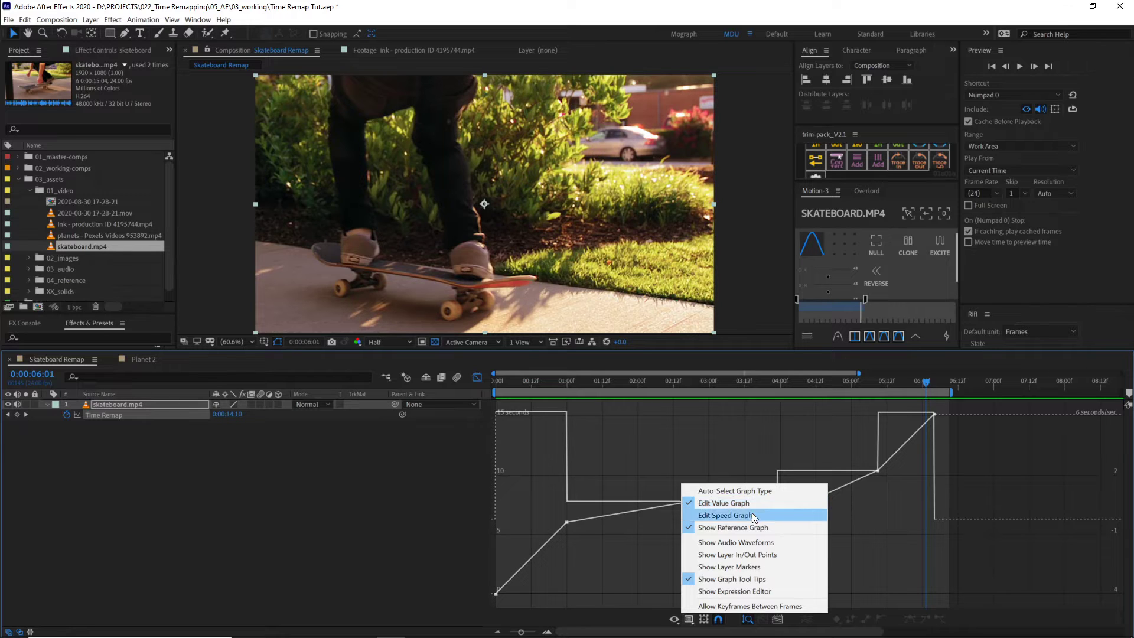
left_click(753, 515)
left_click(689, 619)
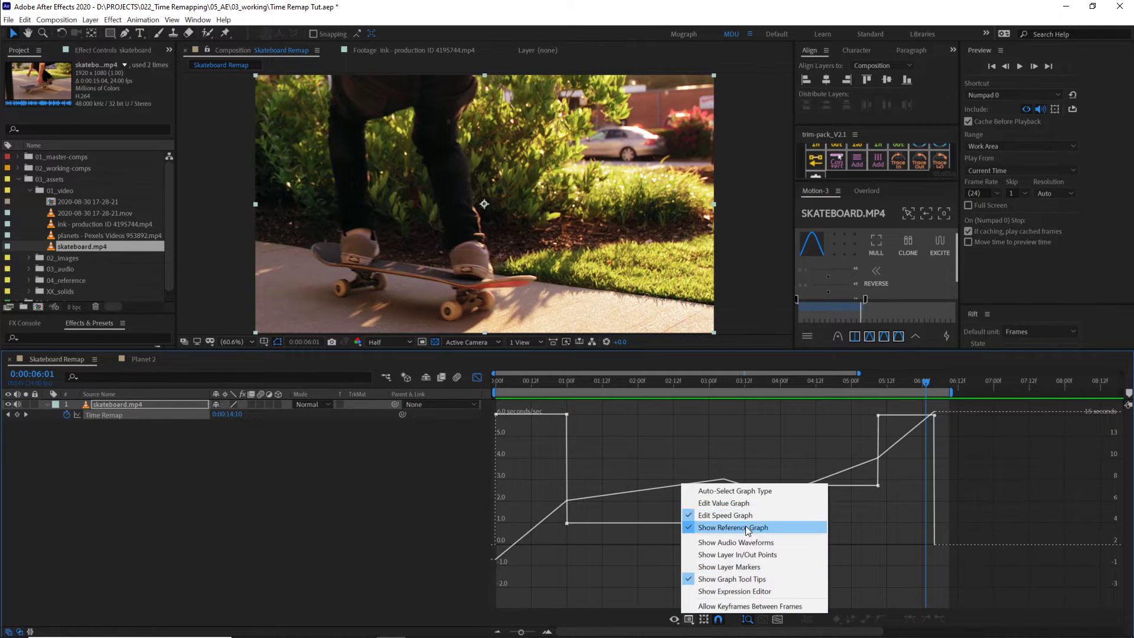
left_click(745, 525)
left_click_drag(866, 384, 752, 509)
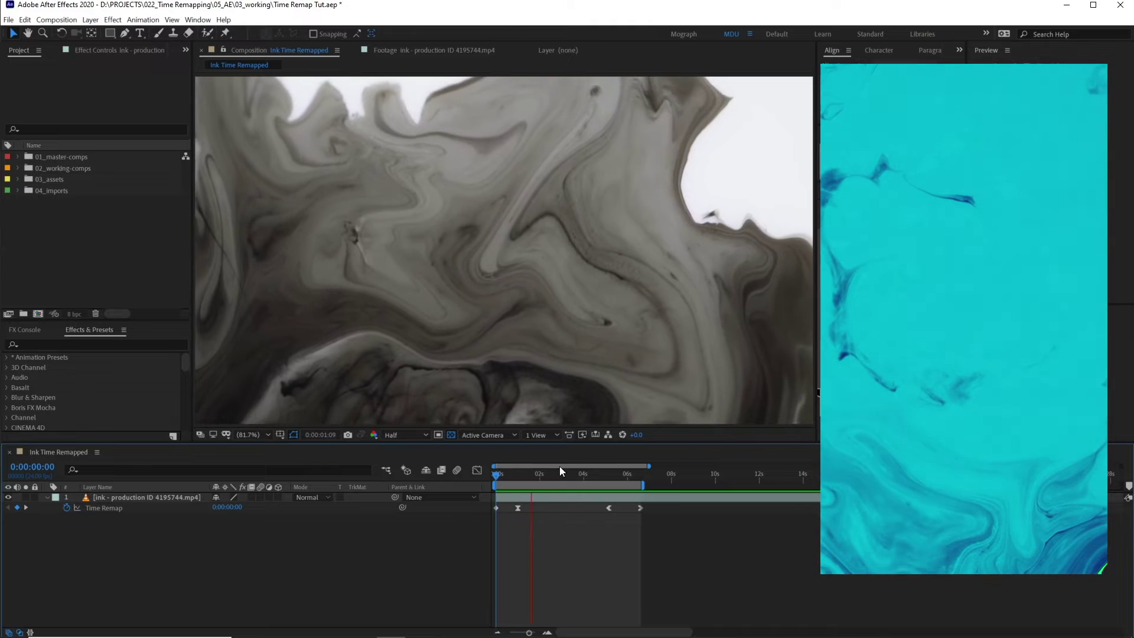
Remove the ink layer's existing Time Remap and preview it at normal speed
left_click(548, 476)
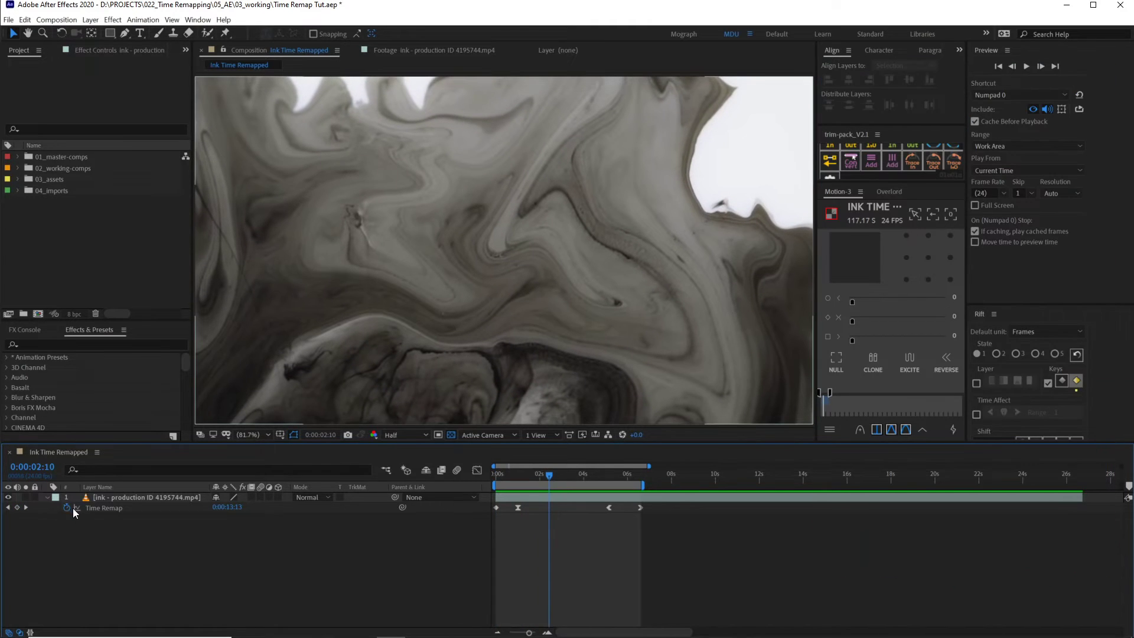
left_click(66, 507)
left_click_drag(541, 495, 465, 490)
key("space")
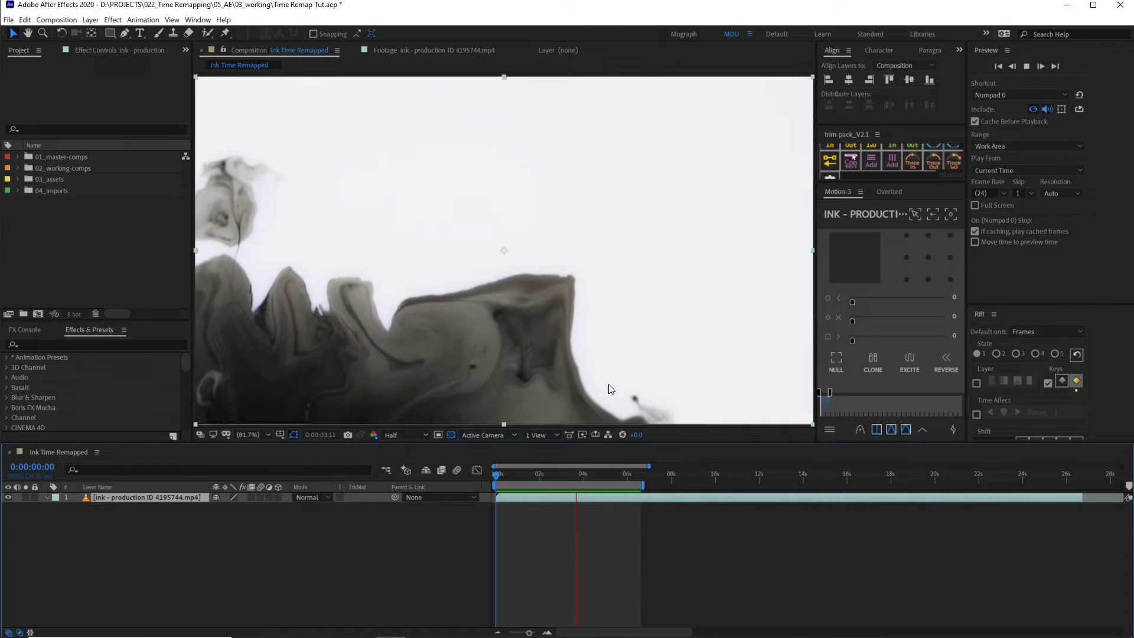
key("space")
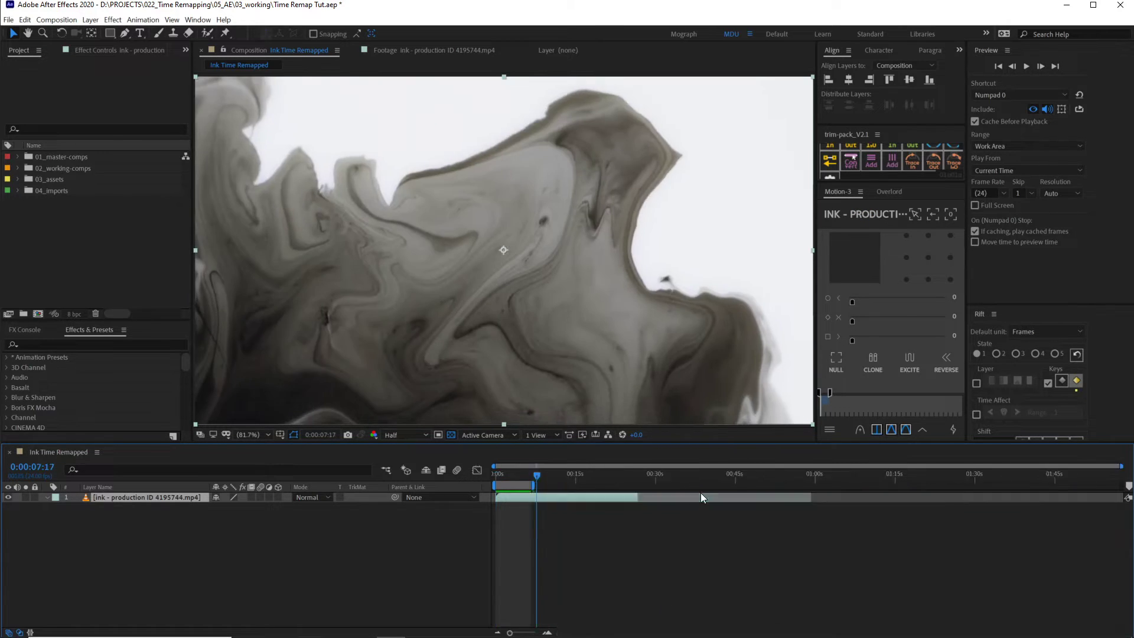
Extend the ink layer and the work area to about 1:00, then scrub through the footage
left_click_drag(637, 496, 809, 497)
left_click_drag(535, 485, 823, 485)
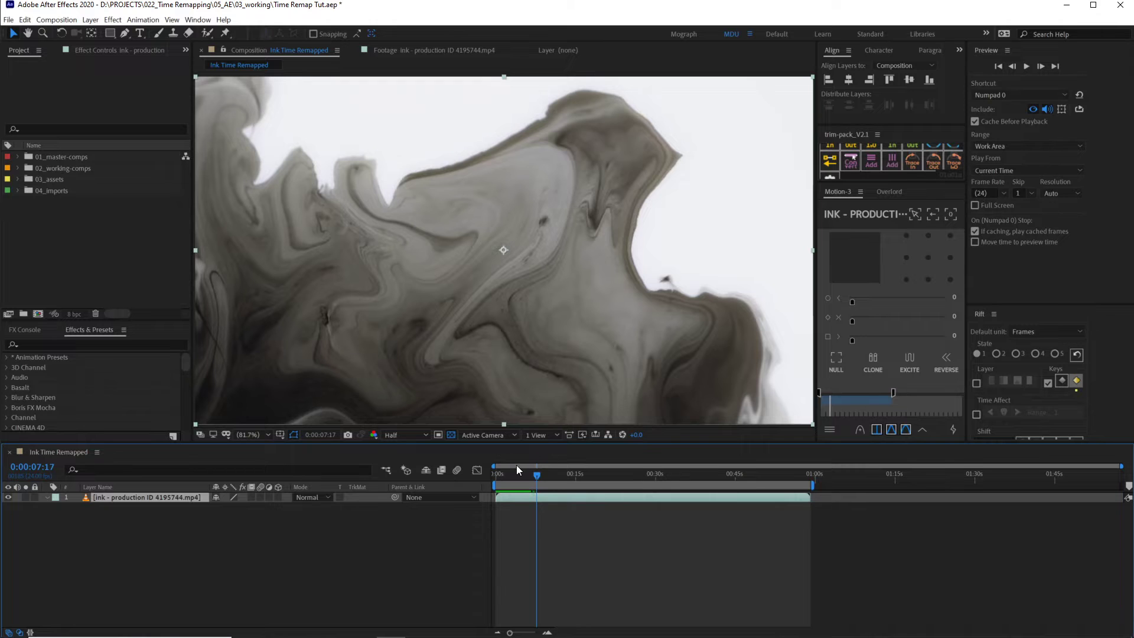
mouse_move(536, 475)
left_mouse_down()
mouse_move(572, 476)
mouse_move(537, 476)
left_mouse_up()
left_click(506, 474)
left_click(517, 475)
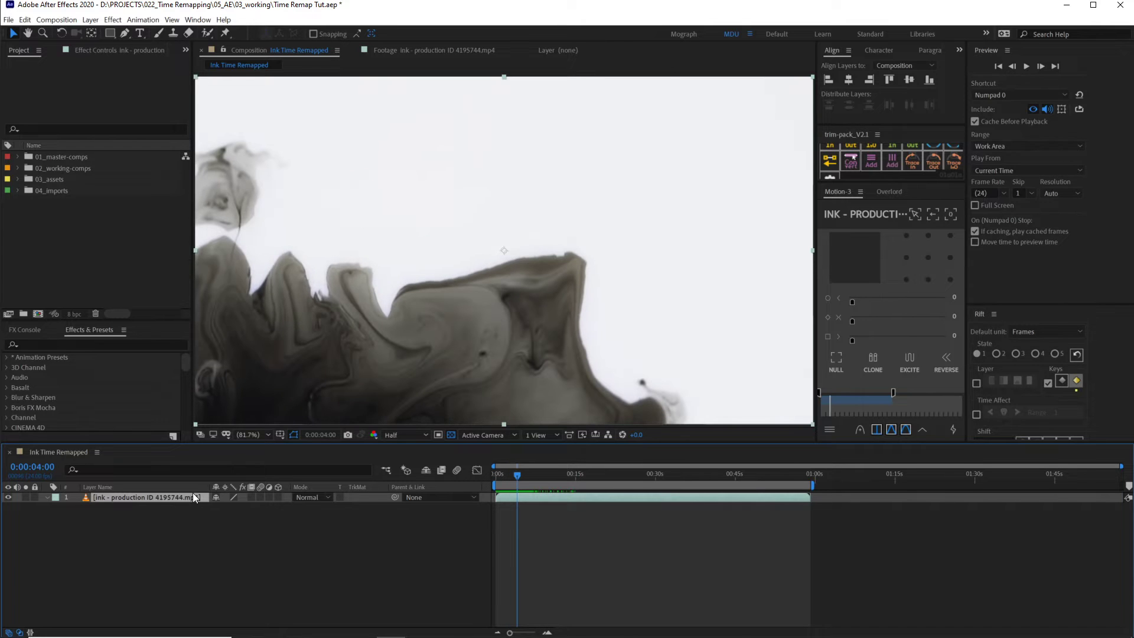
Enable time remapping on the ink layer and scrub from the start to find where the slow section begins
right_click(193, 494)
mouse_move(235, 243)
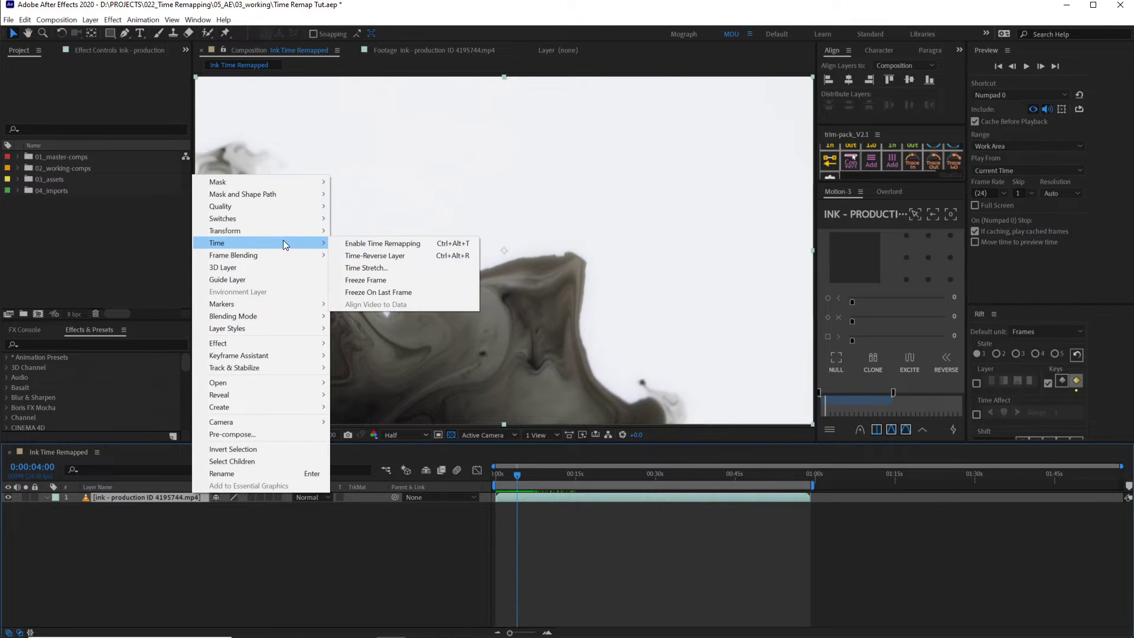
left_click(360, 242)
left_click(501, 480)
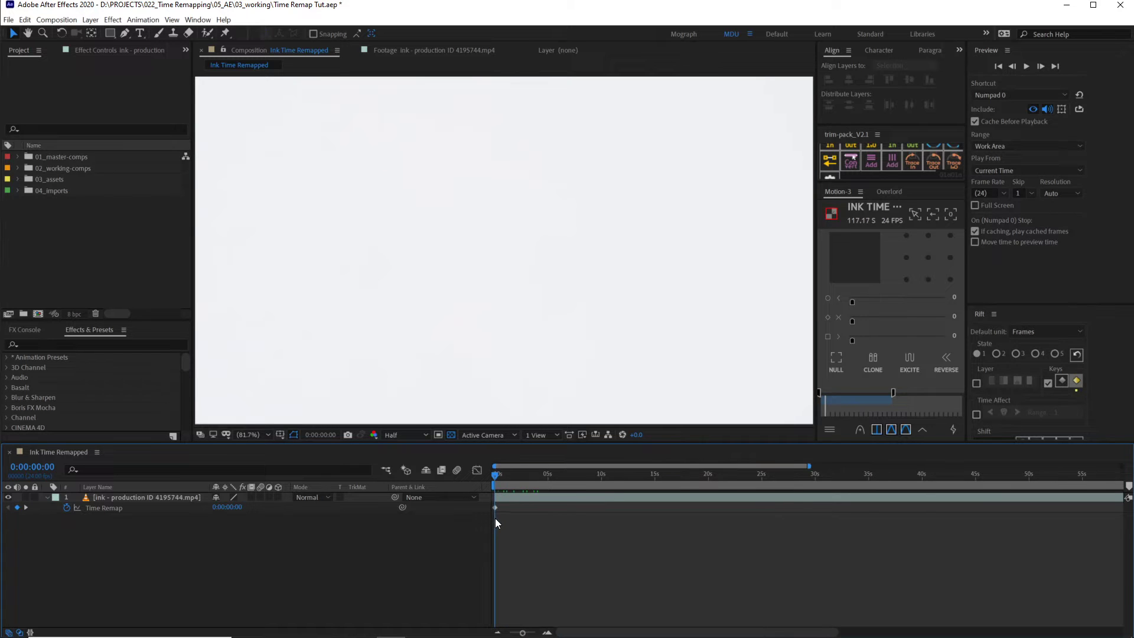
mouse_move(498, 476)
left_mouse_down()
mouse_move(540, 472)
mouse_move(498, 487)
mouse_move(497, 476)
mouse_move(558, 476)
left_mouse_up()
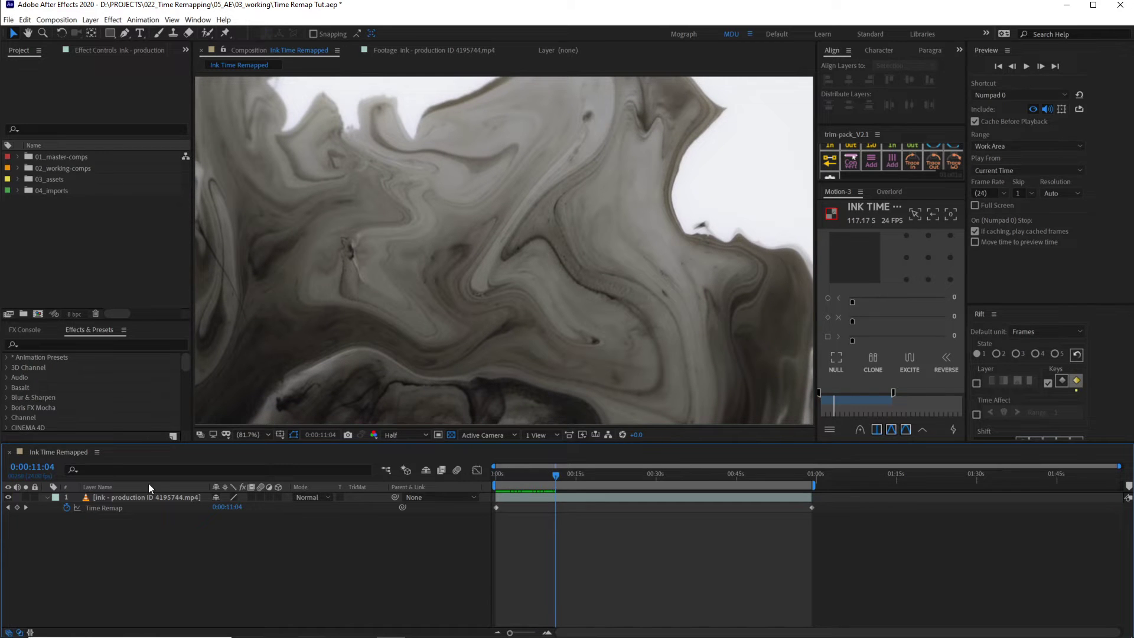
Add a Time Remap keyframe at 0:00:11:04, then preview the ink entering from the start
left_click(17, 508)
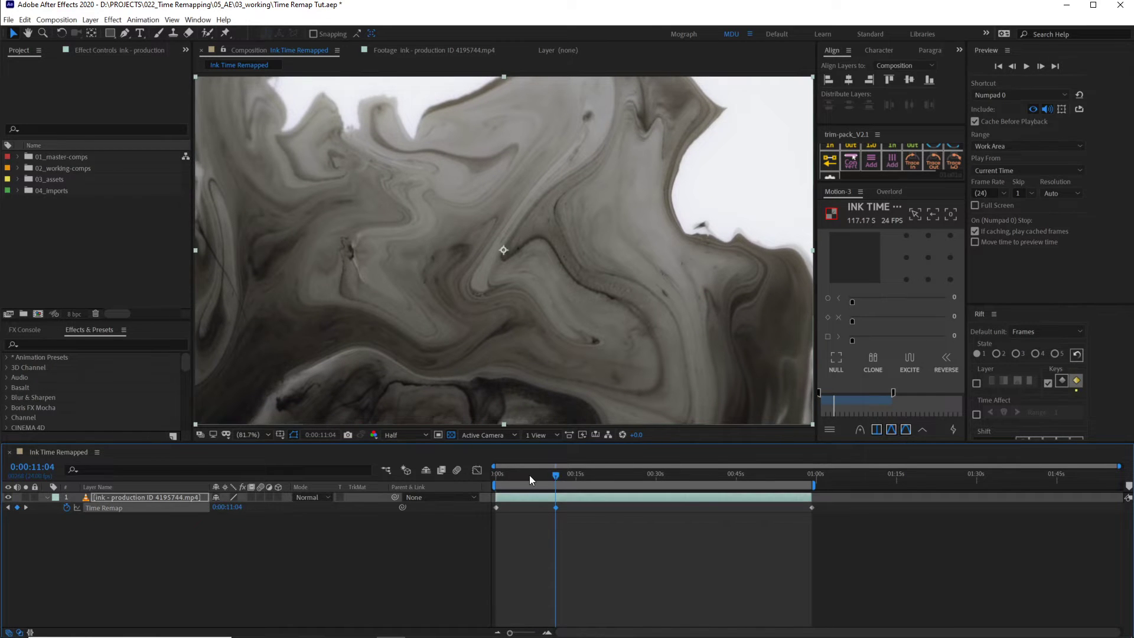
mouse_move(529, 475)
left_mouse_down()
mouse_move(483, 486)
mouse_move(529, 506)
mouse_move(589, 512)
left_mouse_up()
key("space")
key("space")
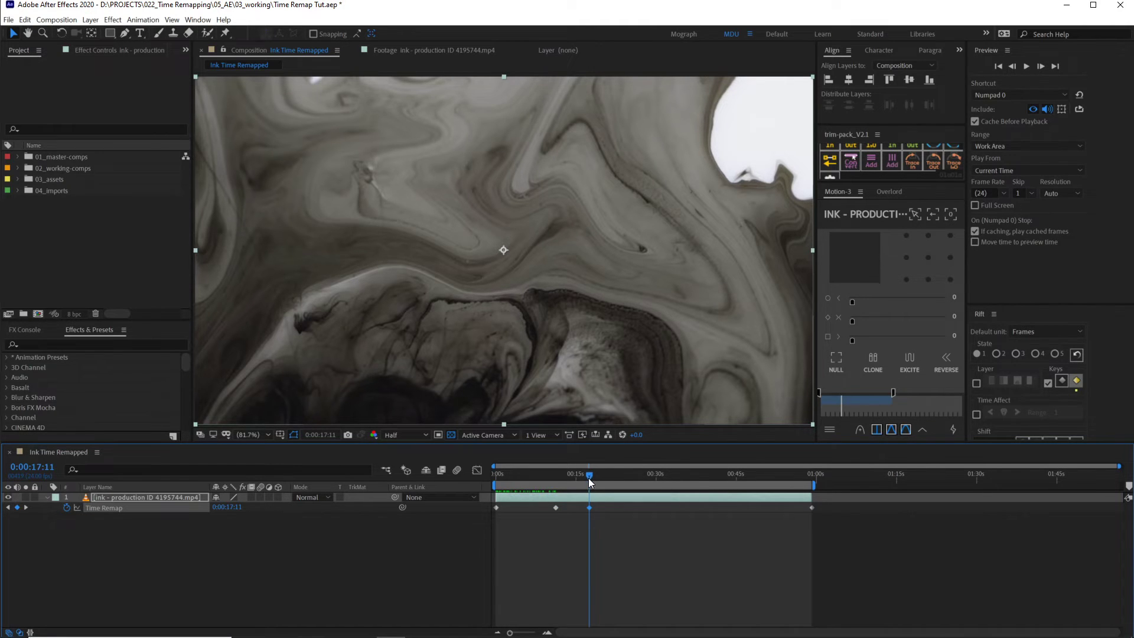
left_click_drag(588, 479, 653, 483)
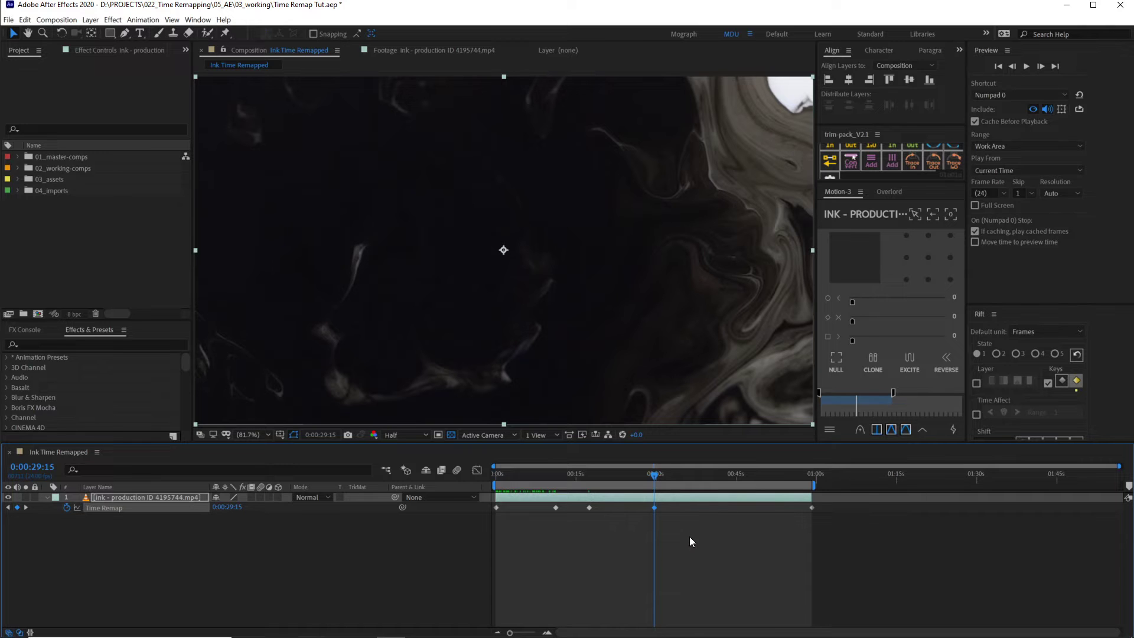
End the work area and trim the ink layer's end at the 0:00:29:15 keyframe
key("n")
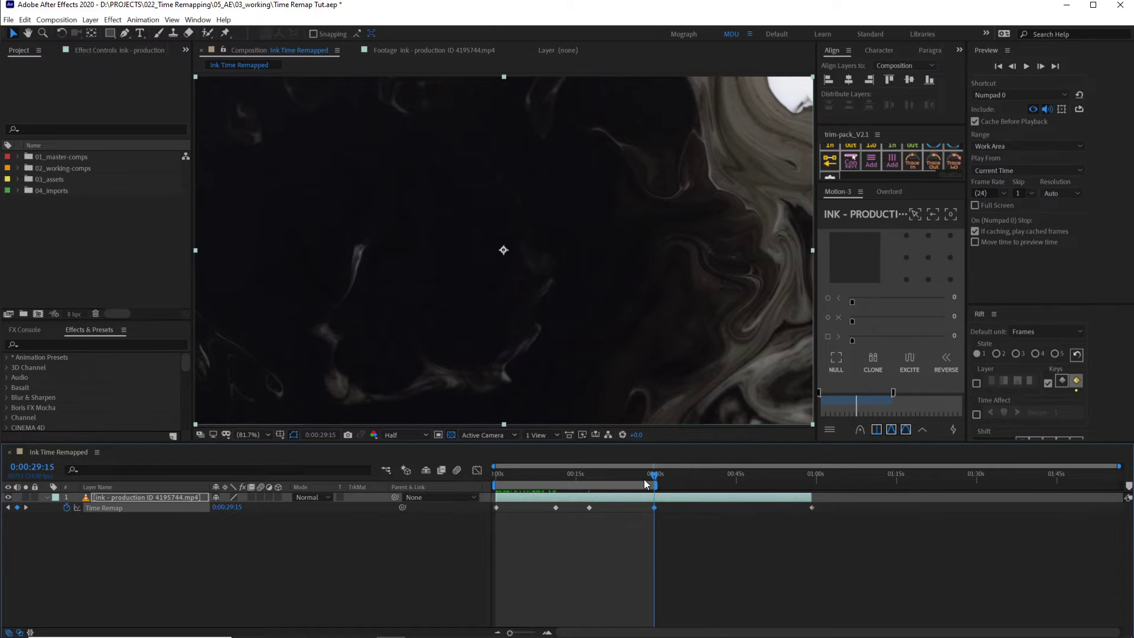
left_click(672, 476)
key("j")
left_click(809, 498)
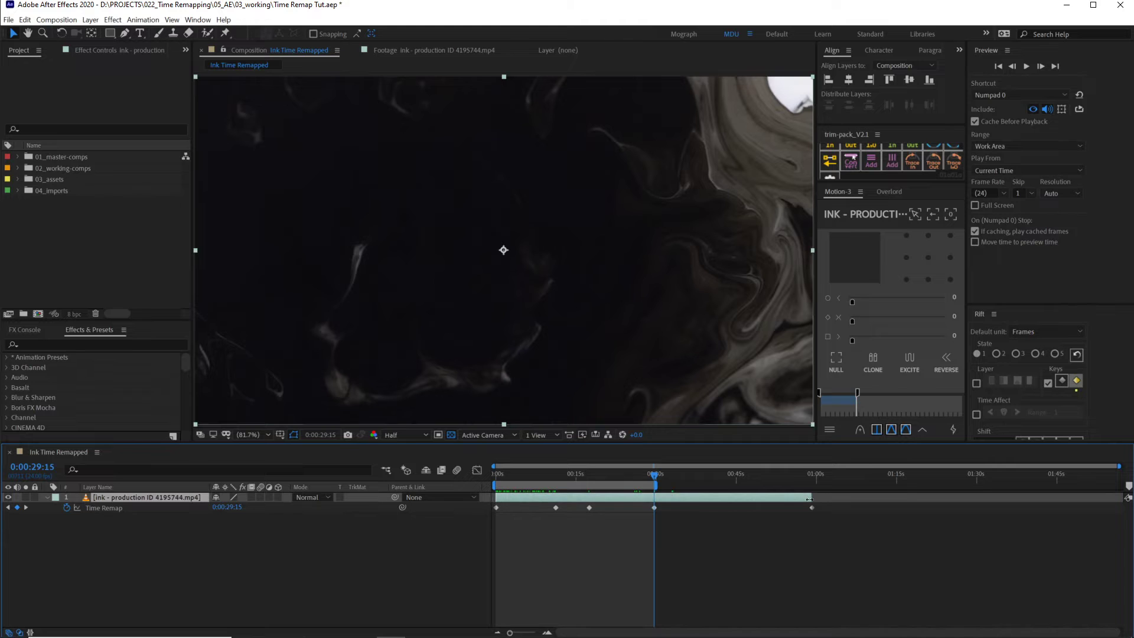
key("alt+bracketright")
Shift the first three Time Remap keyframes earlier so 0:00:11:04 starts near the clip's beginning
mouse_move(520, 473)
left_mouse_down()
mouse_move(491, 485)
mouse_move(526, 487)
left_mouse_up()
key("k")
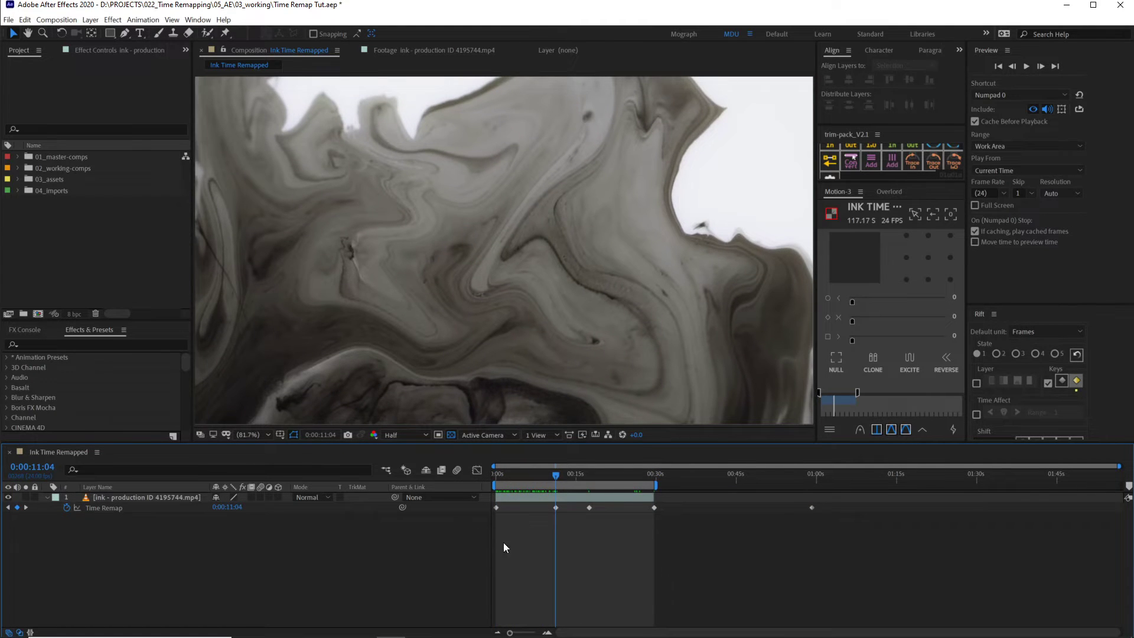
key("equal")
key("Home")
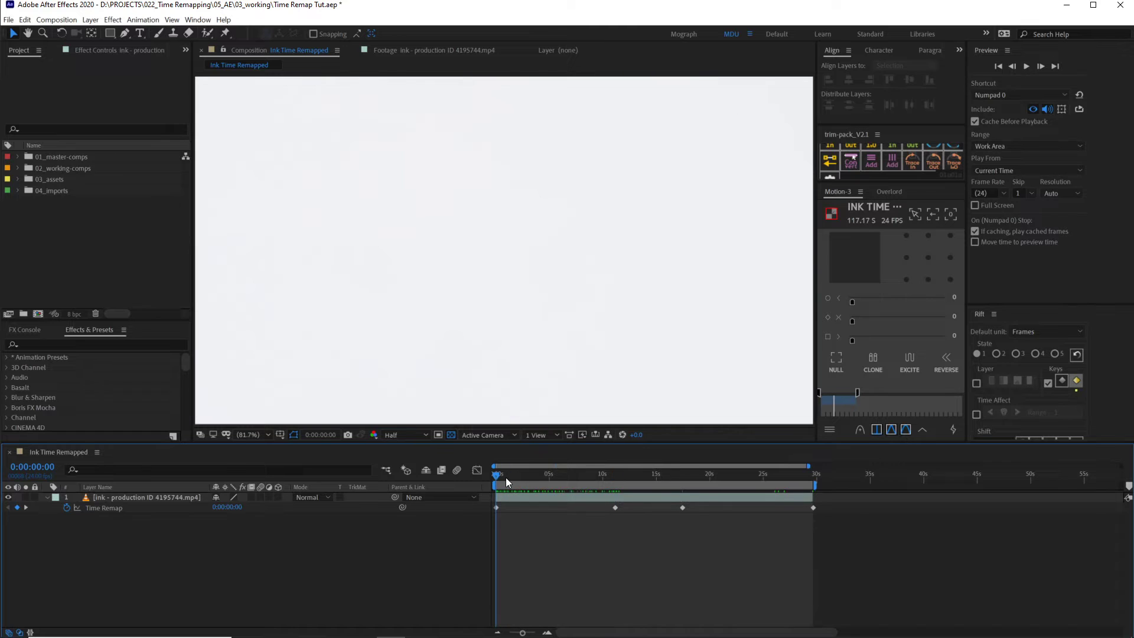
left_click_drag(505, 478, 507, 492)
left_click_drag(547, 523, 843, 498)
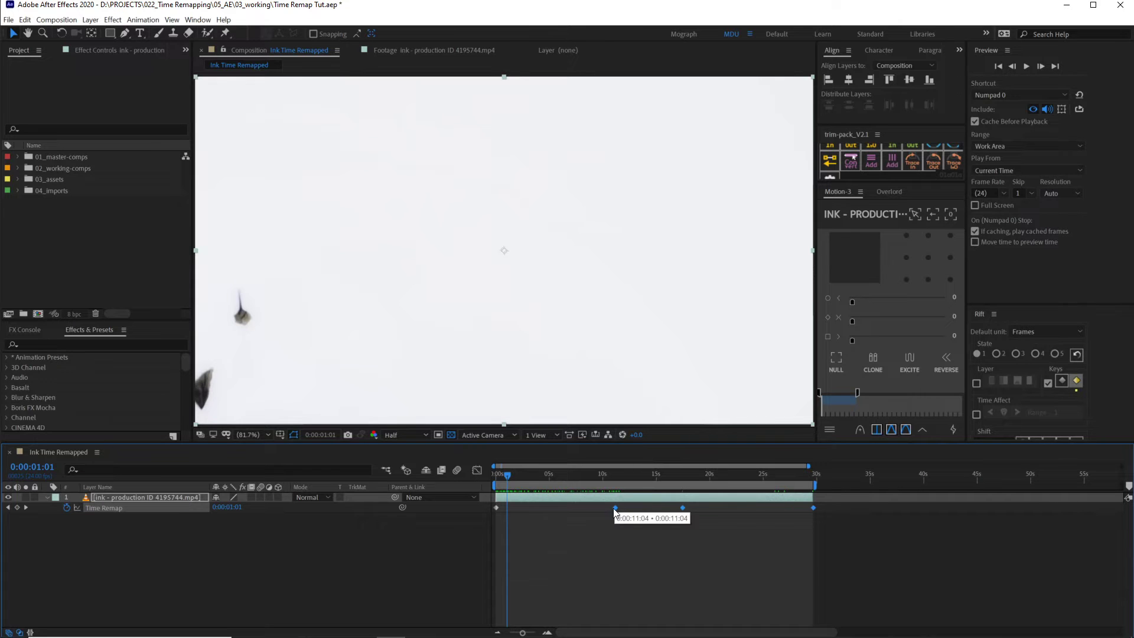
left_click_drag(614, 511, 512, 522)
Return to the start of the composition and preview the retimed clip
scroll(499, 508, "up", 3)
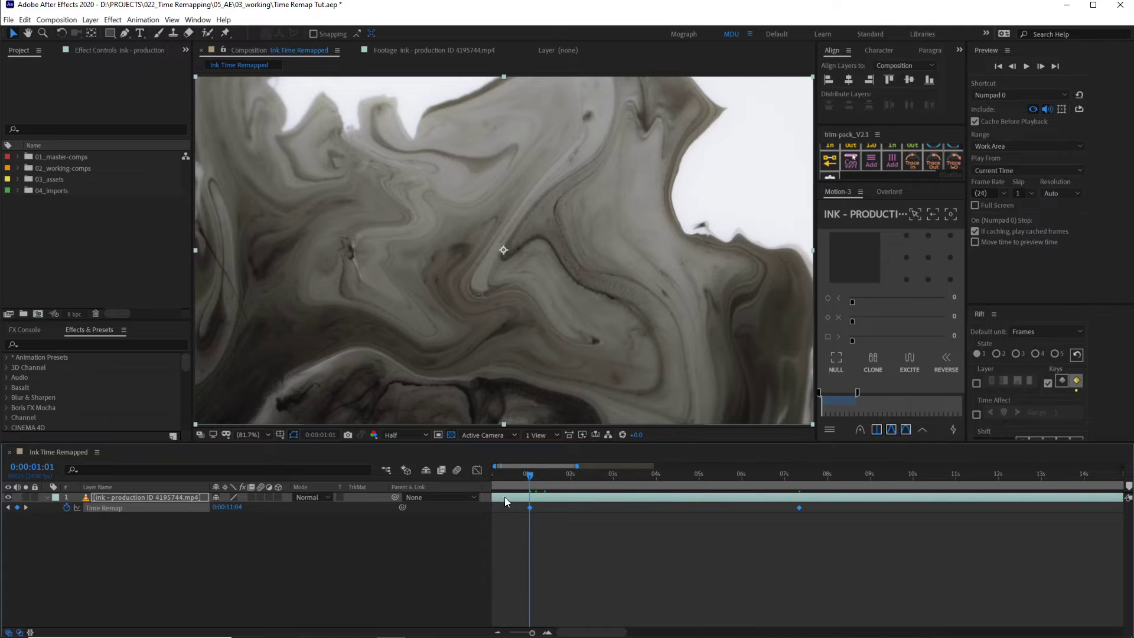
scroll(505, 478, "left", 1)
key("Home")
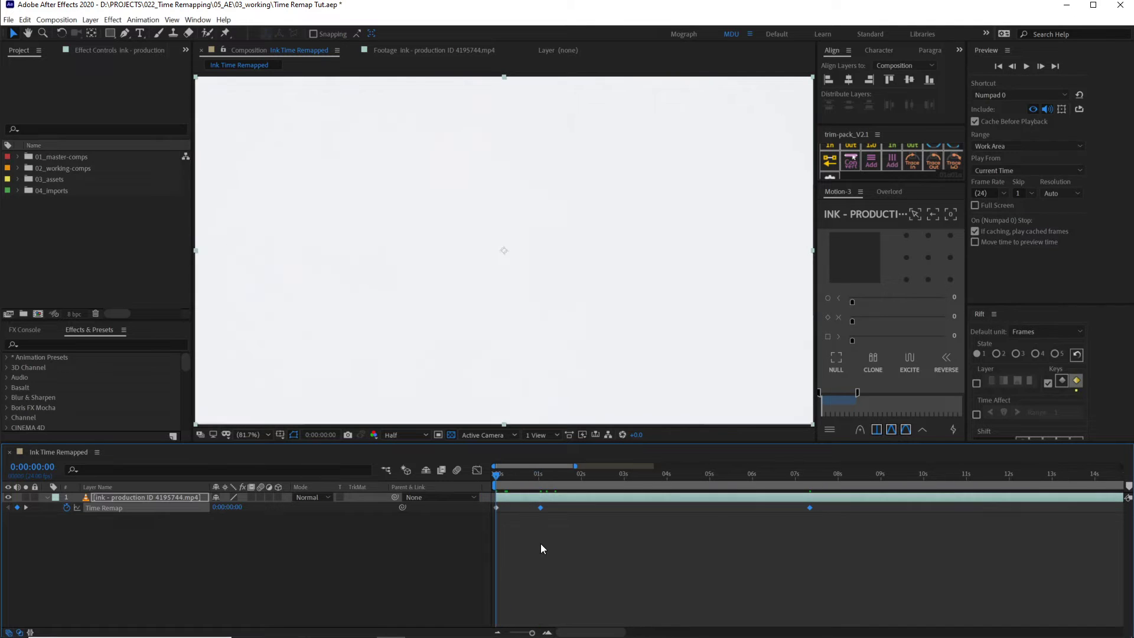
left_click(540, 544)
key("space")
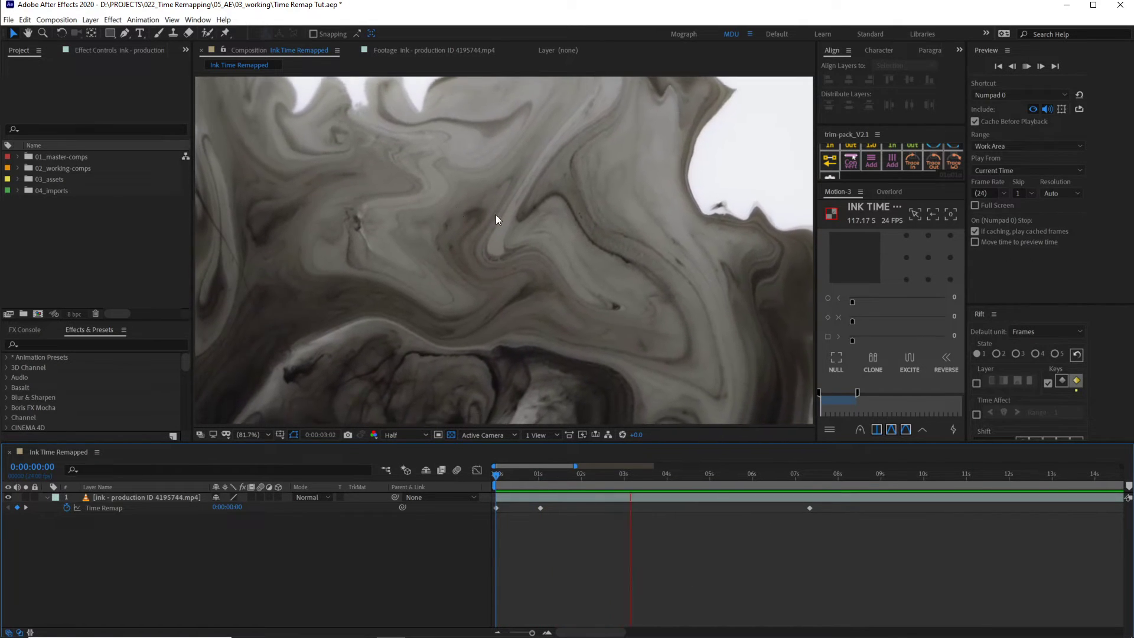
Move the last Time Remap keyframe to 0:00:09:09, end the work area there, and preview
scroll(591, 526, "down", 3)
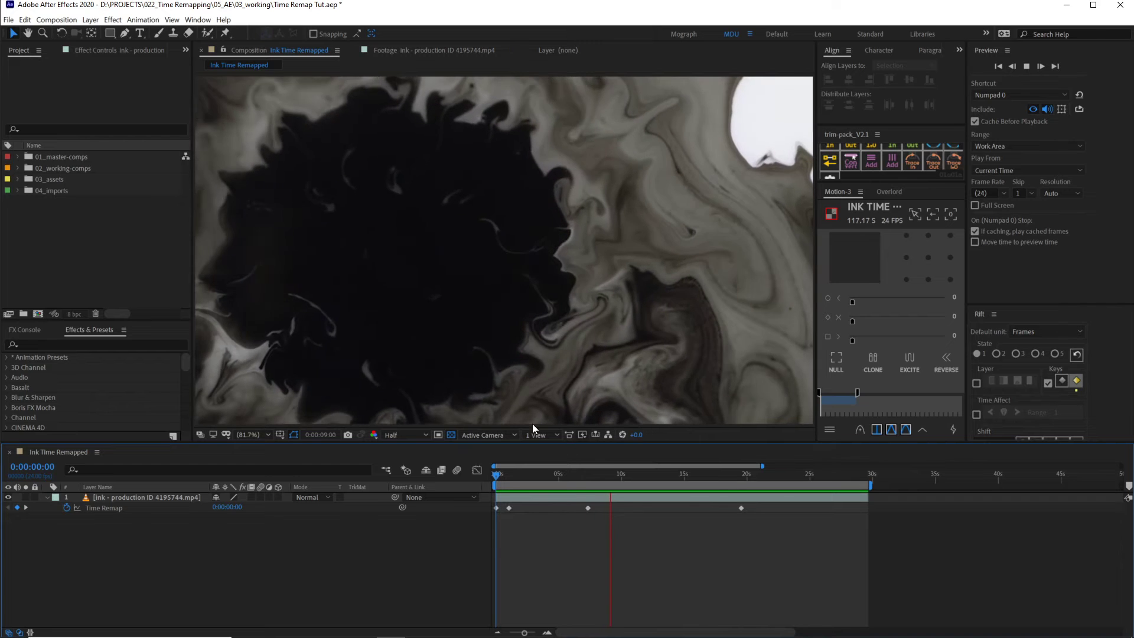
left_click(587, 476)
left_click_drag(590, 477, 613, 482)
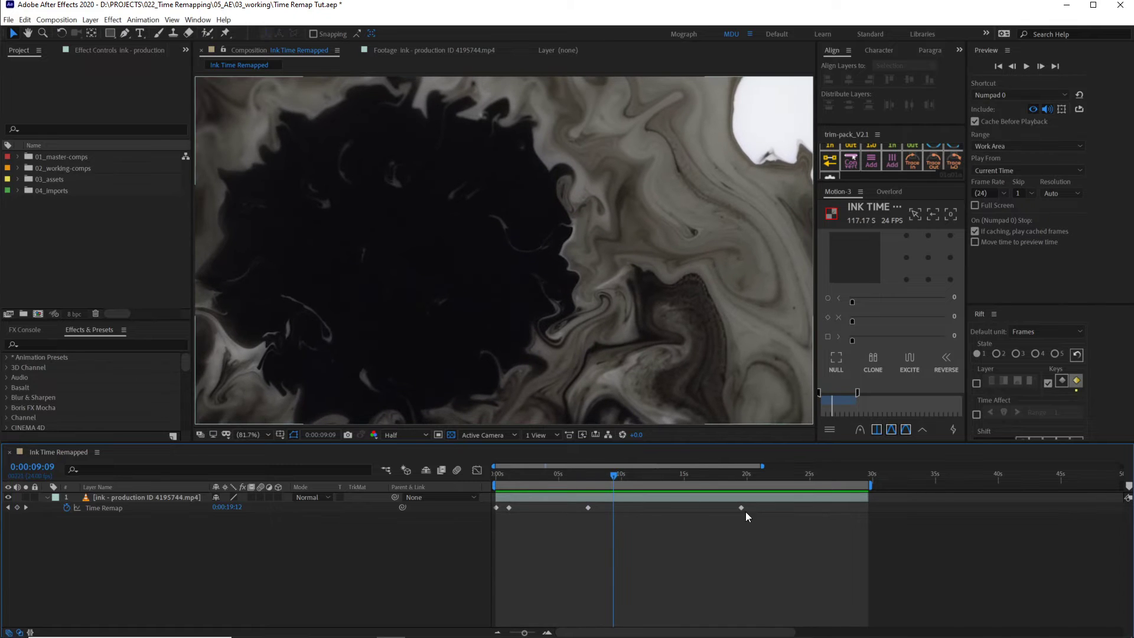
left_click_drag(740, 507, 611, 515)
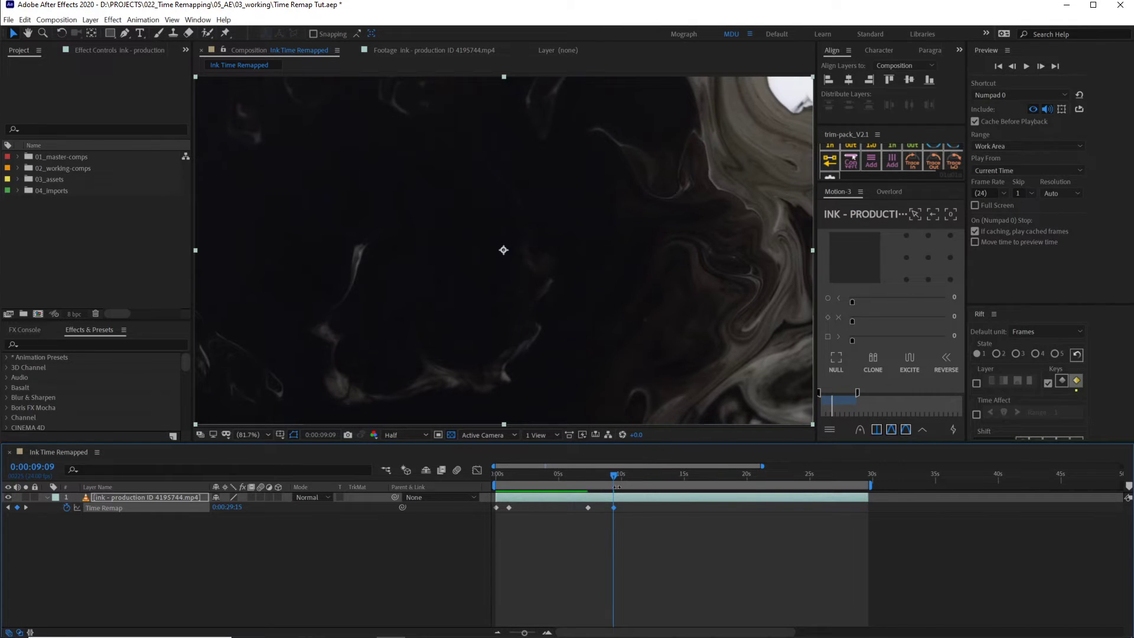
key("n")
key("space")
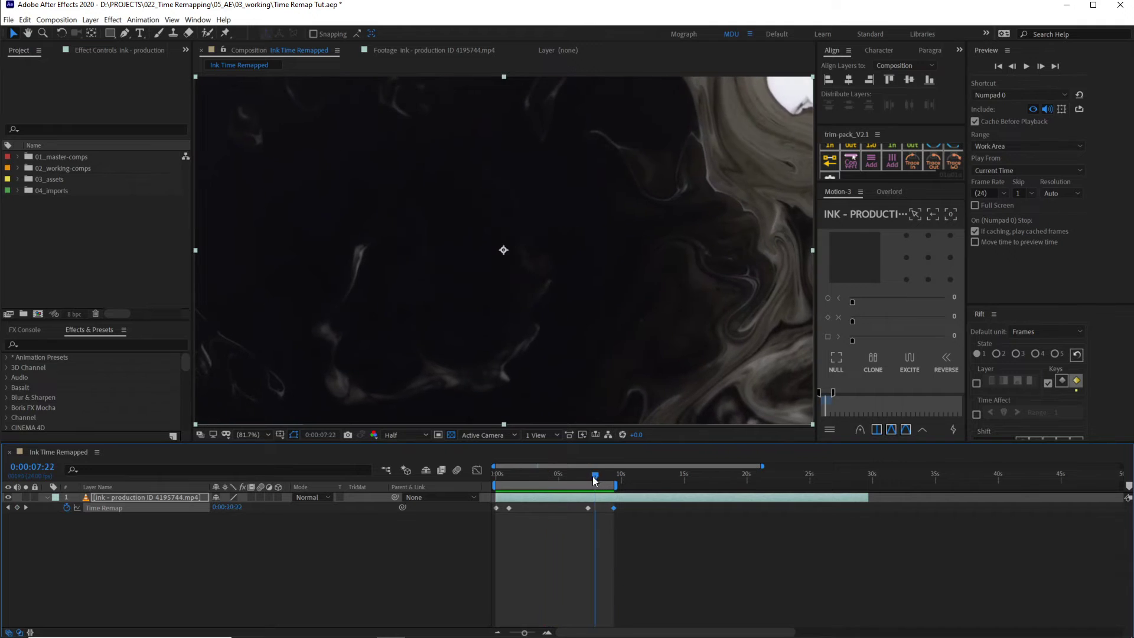
Zoom in and preview the opening seconds of the retimed clip from the first frame
key("space")
key("equal")
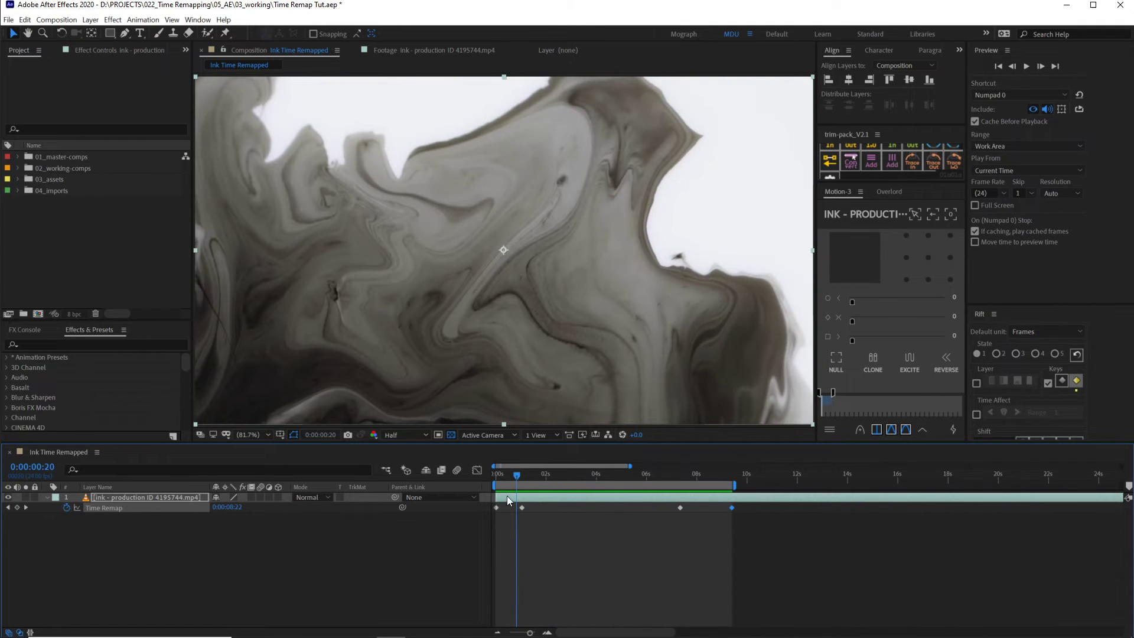
left_click(490, 479)
mouse_move(500, 480)
left_mouse_down()
mouse_move(513, 483)
mouse_move(496, 478)
left_mouse_up()
left_click(519, 536)
key("space")
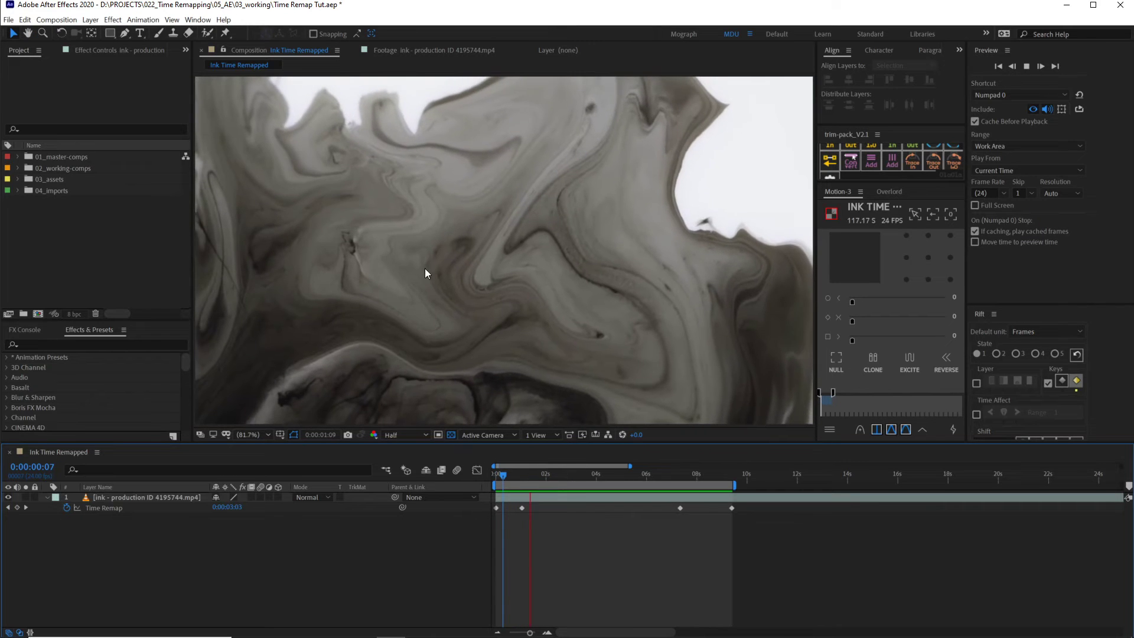
left_click(515, 474)
Select all Time Remap keyframes, show their speed graph, and enlarge the timeline panel
key("ctrl+a")
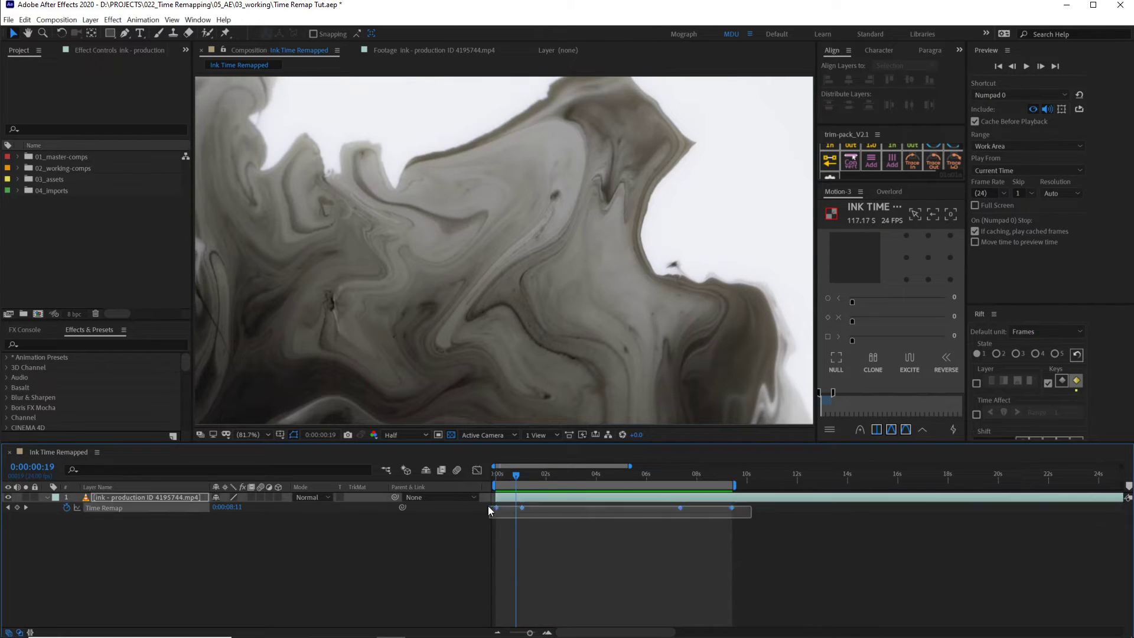
left_click(476, 472)
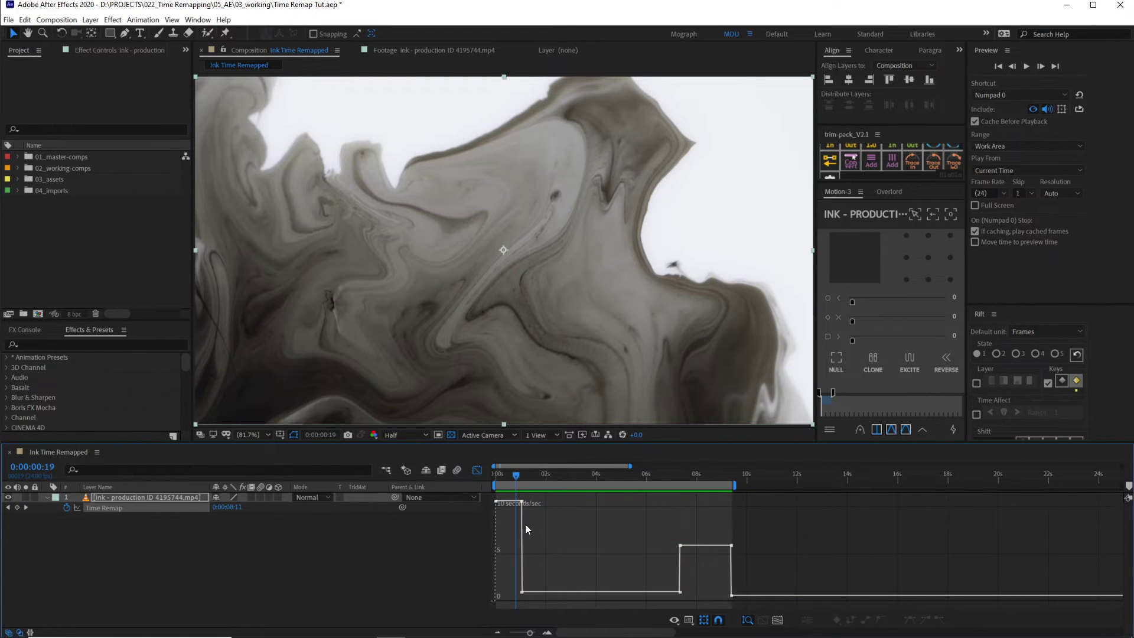
scroll(513, 523, "up", 2)
key("Home")
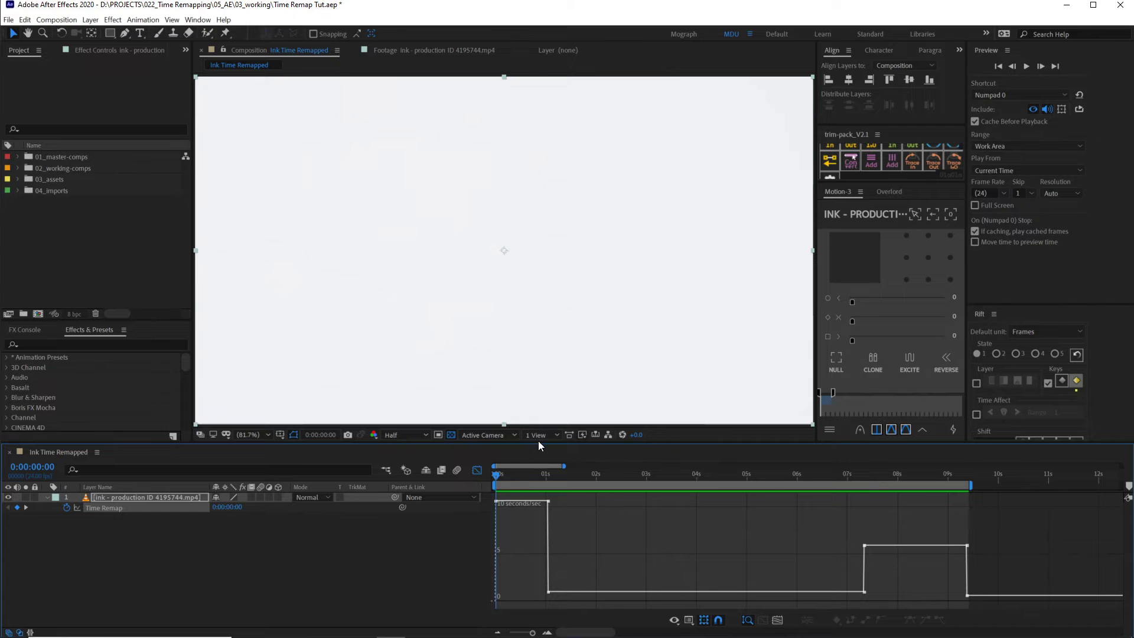
left_click_drag(540, 441, 539, 385)
Preview the abrupt speed drop around the first Time Remap keyframe, stopping at 0:00:01:08
left_click(530, 417)
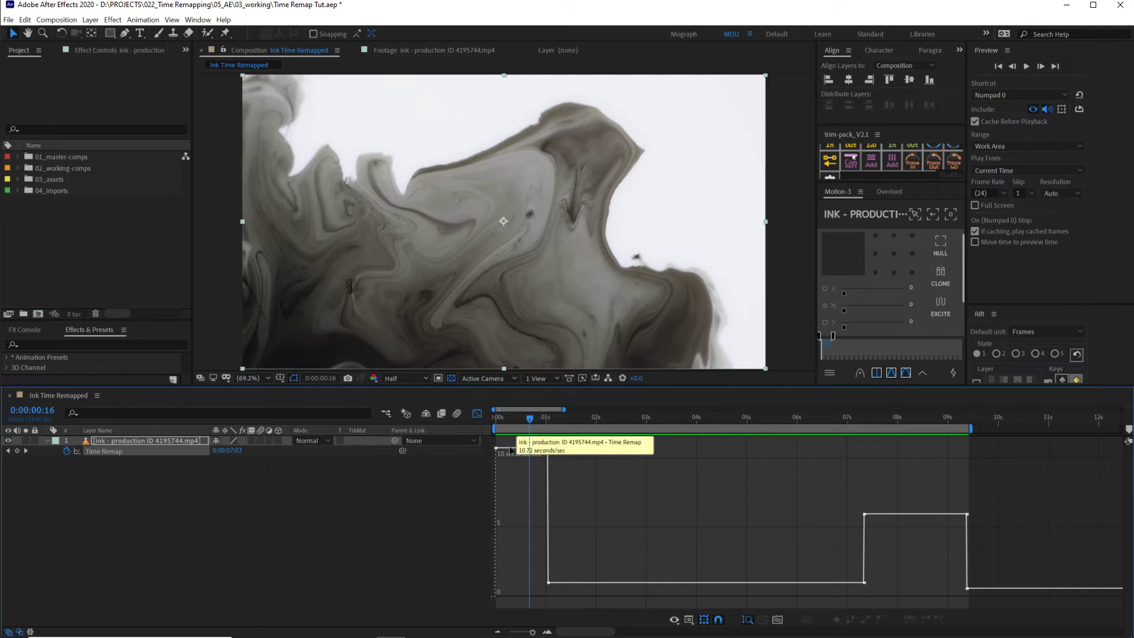
mouse_move(535, 450)
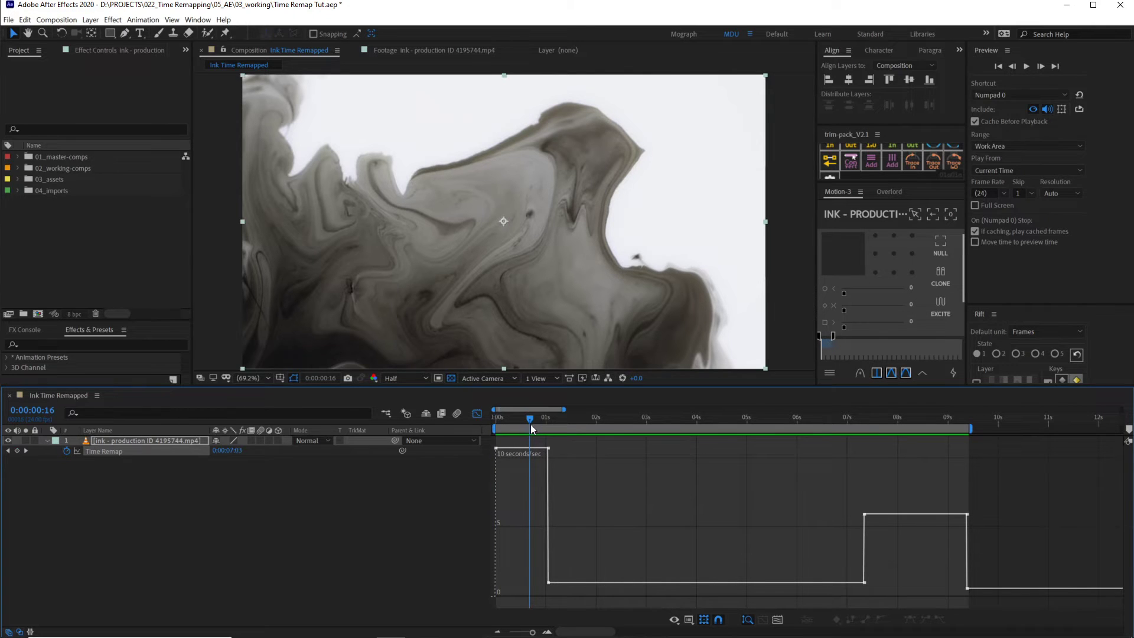
left_click_drag(530, 421, 546, 420)
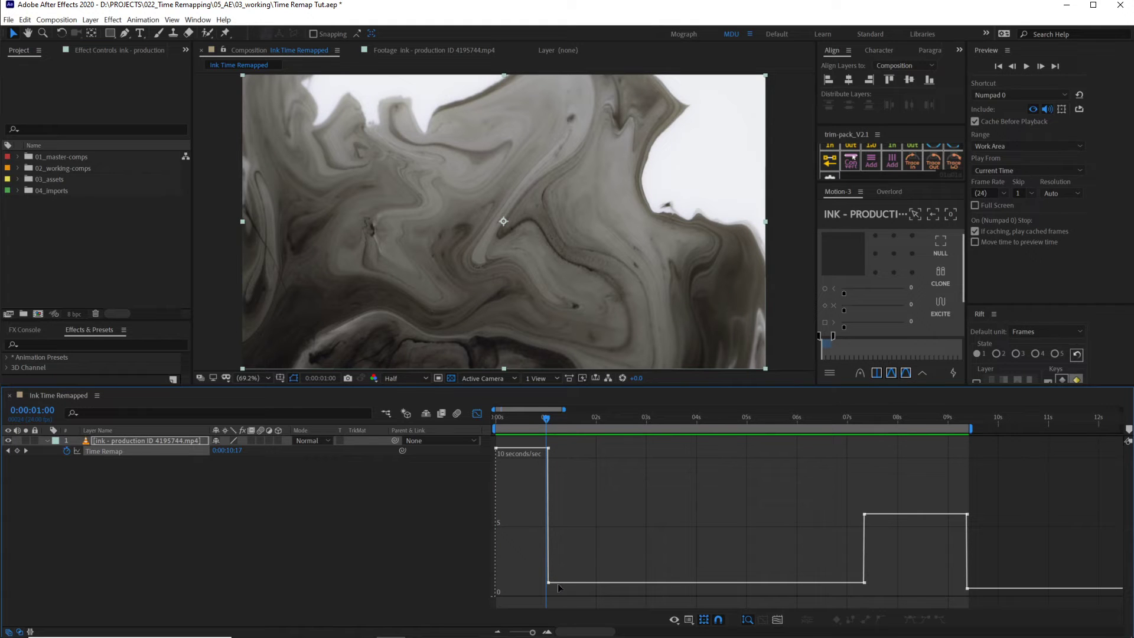
left_click_drag(541, 423, 522, 421)
key("space")
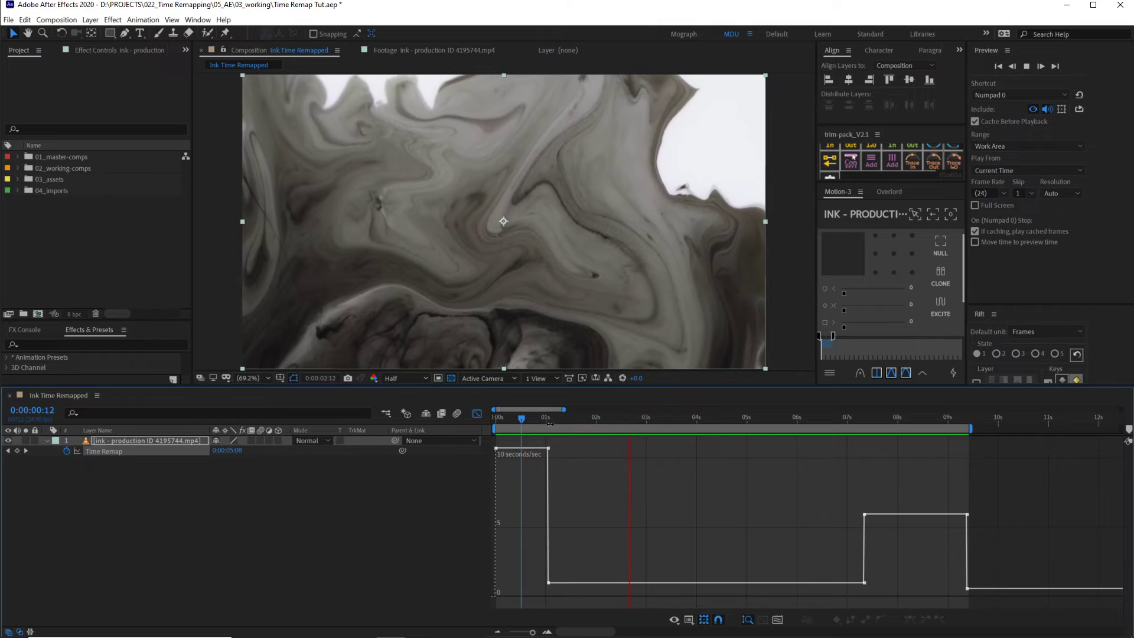
left_click(562, 421)
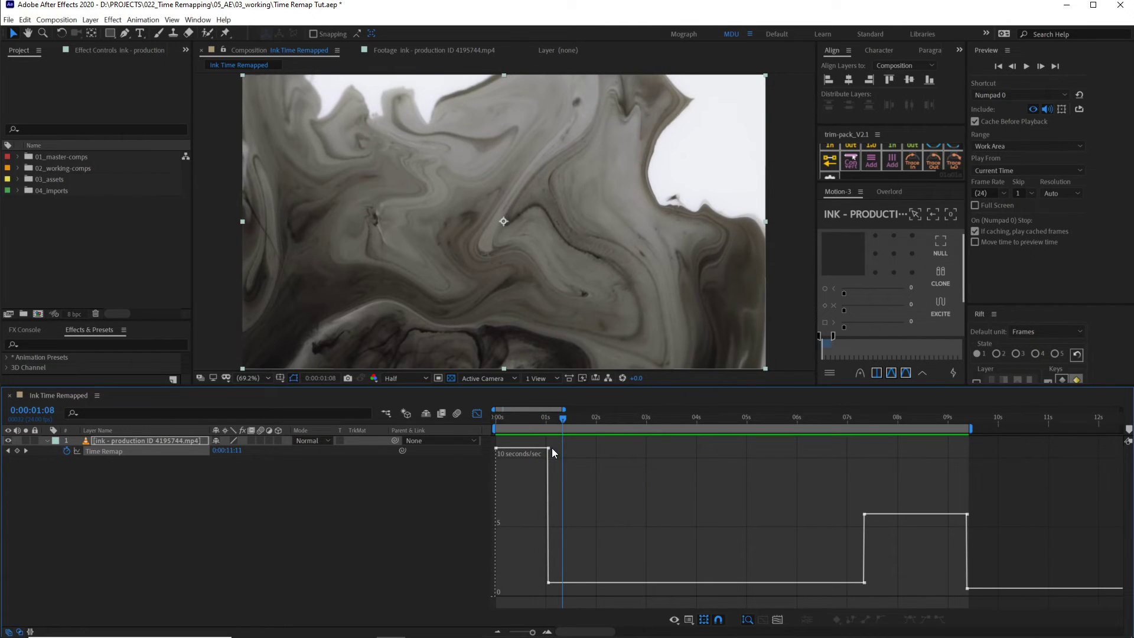
Drag the first keyframe's speed handle to ease the drop into a smooth curve near 1 second/sec
left_click_drag(542, 417, 562, 457)
mouse_move(550, 450)
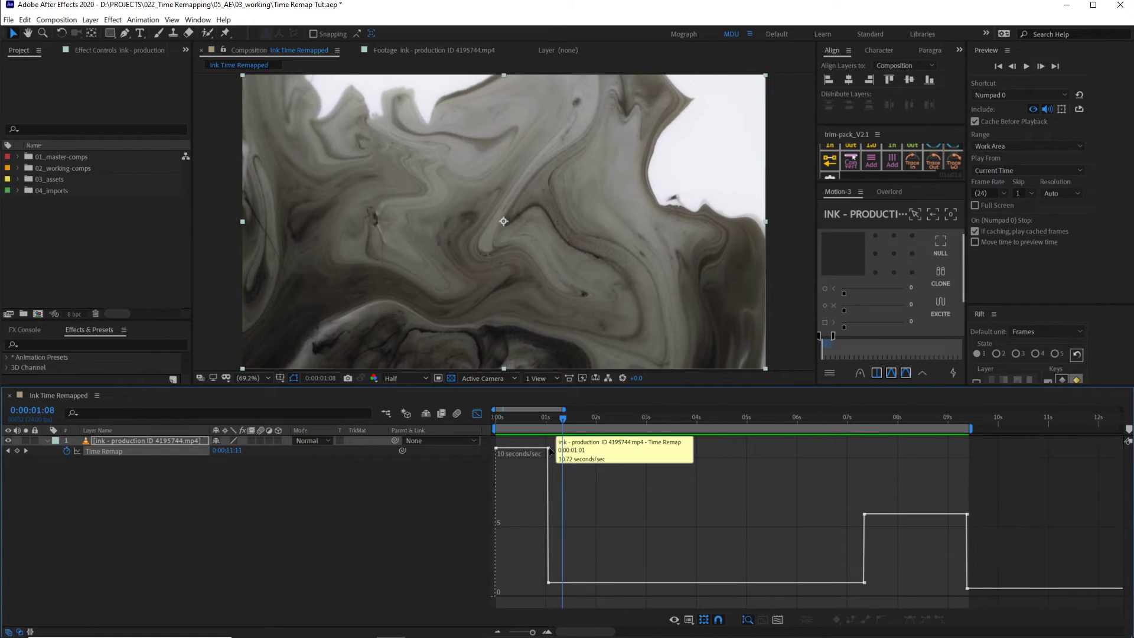
left_click_drag(550, 450, 523, 571)
scroll(537, 578, "up", 3)
scroll(544, 581, "up", 3)
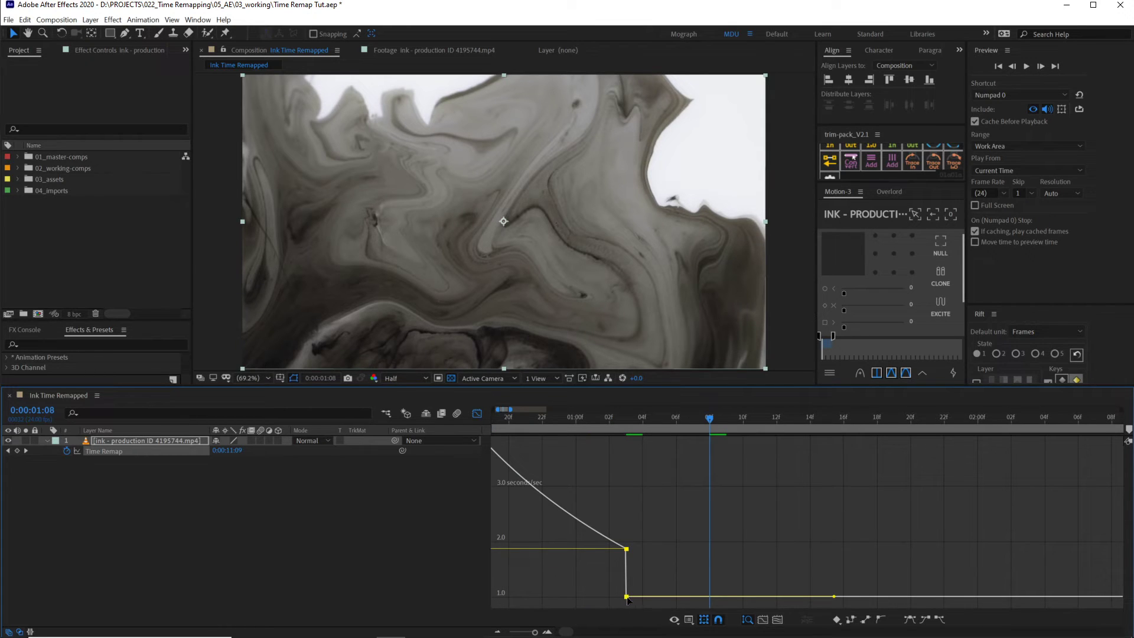
left_click_drag(628, 599, 630, 552)
scroll(556, 520, "down", 3)
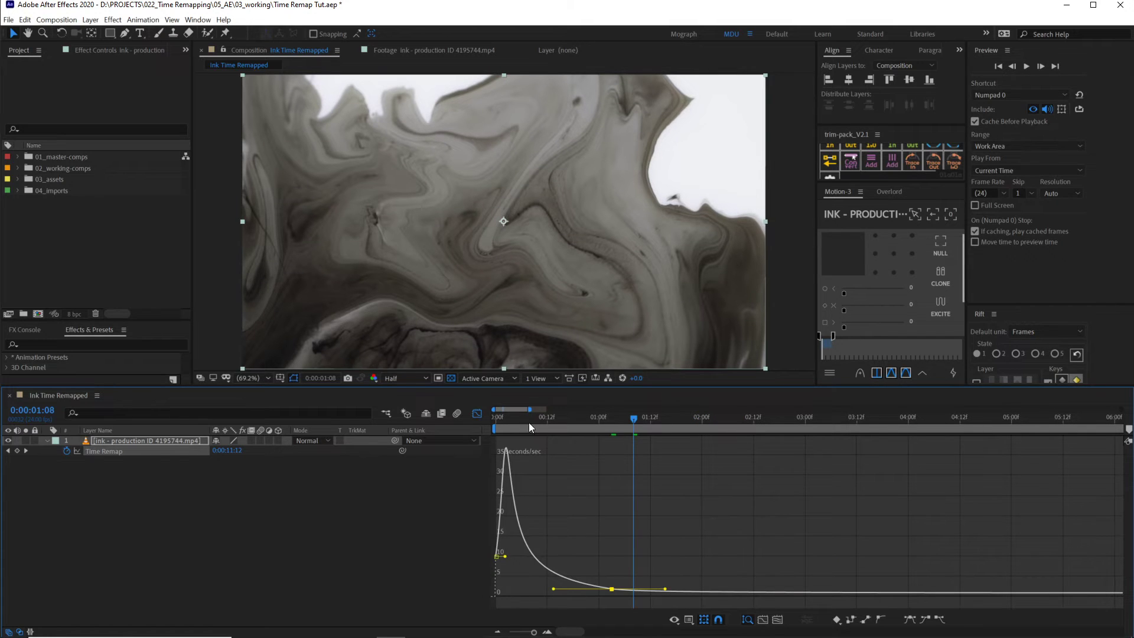
left_click_drag(530, 419, 504, 417)
key("space")
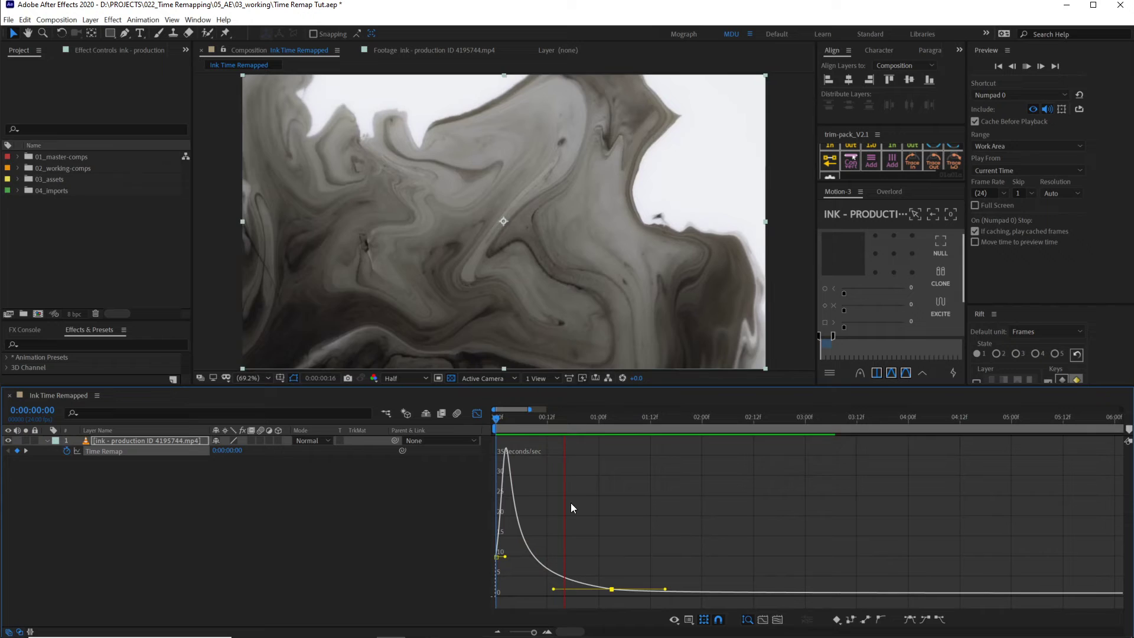
key("space")
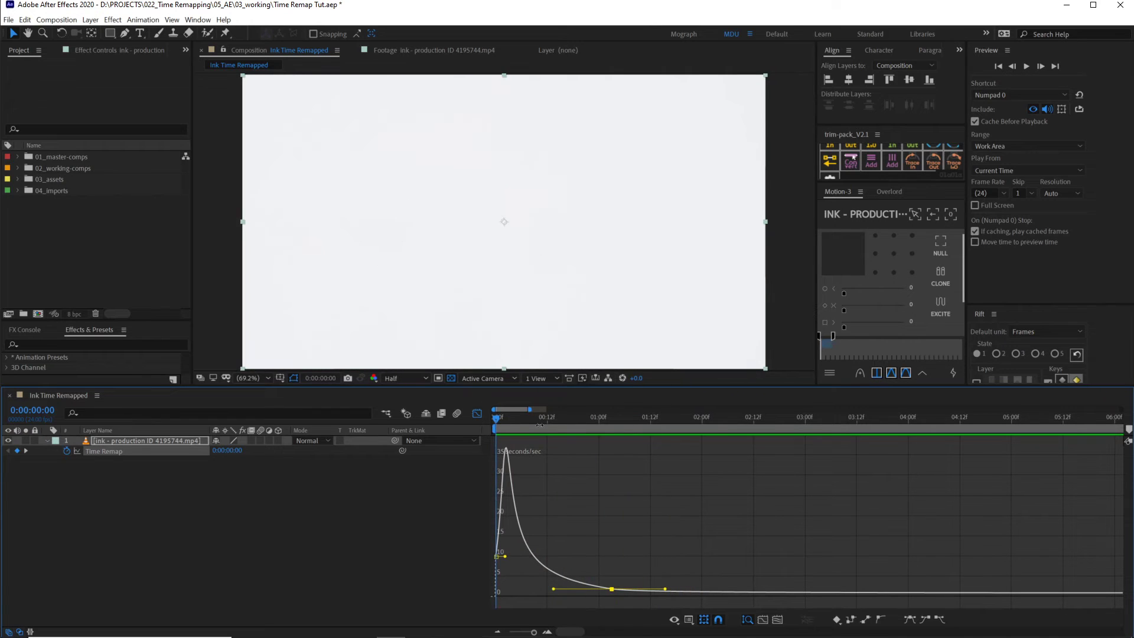
key("space")
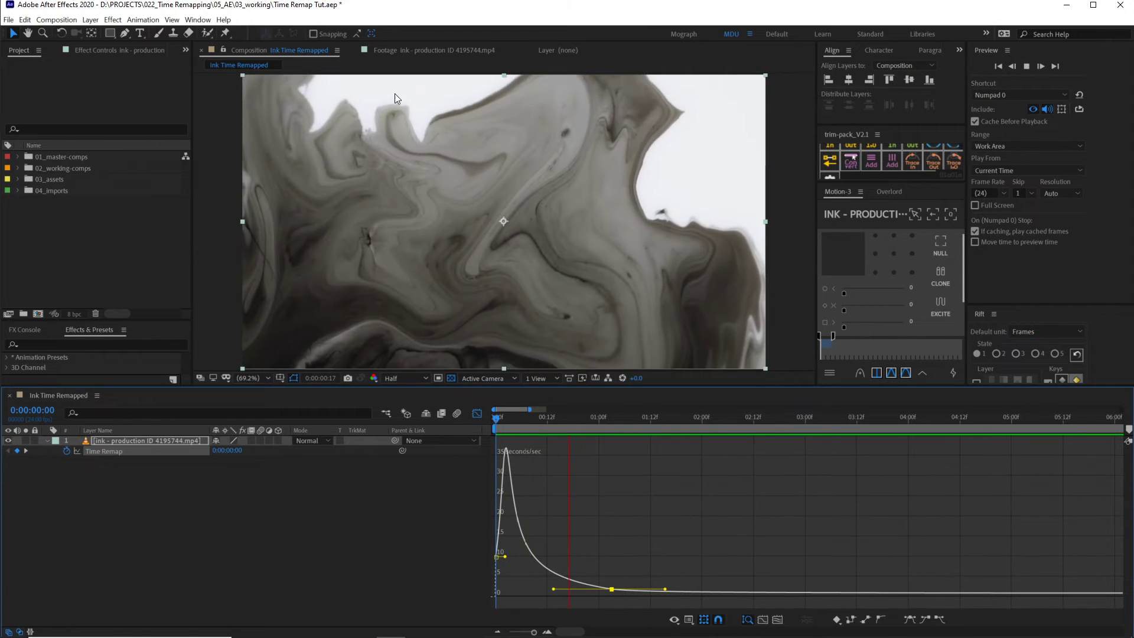
key("minus")
key("minus")
key("minus")
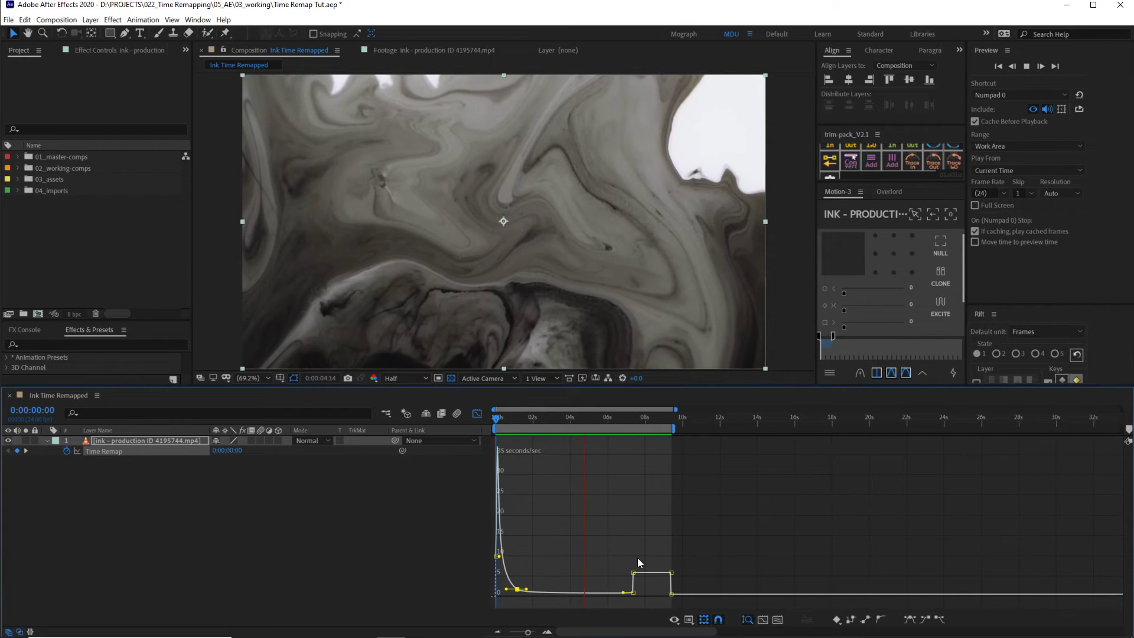
scroll(674, 554, "up", 3)
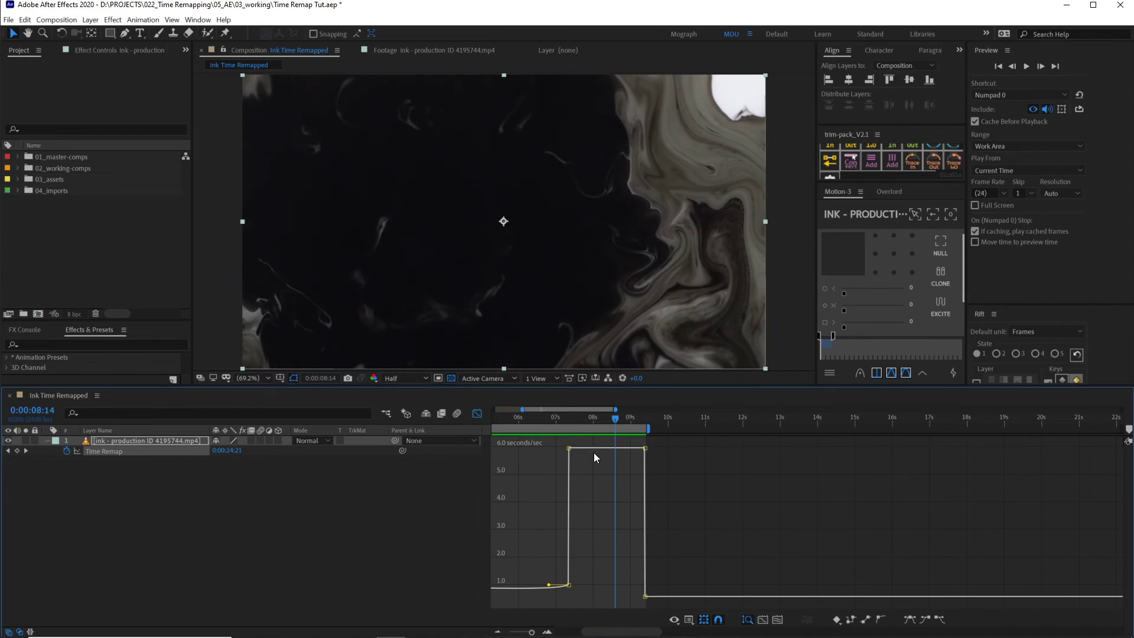
Ease the speed jump near 0:00:07:06 into a gradual ramp and preview it
left_click(593, 450)
left_click_drag(562, 421, 541, 421)
left_click(634, 417)
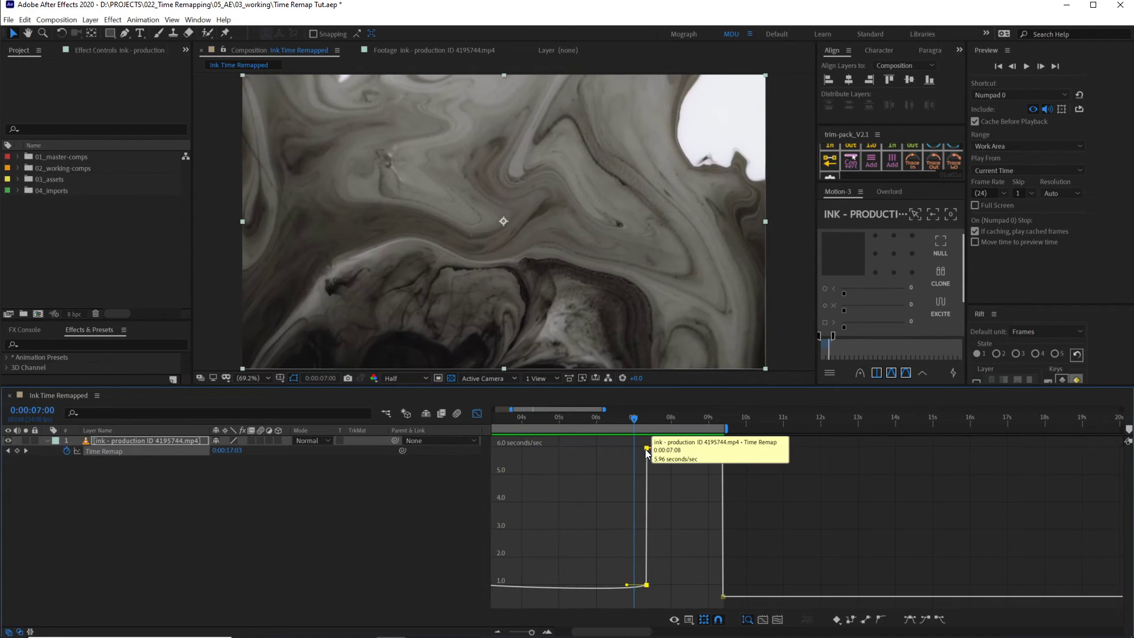
left_click_drag(646, 449, 700, 586)
left_click_drag(622, 434, 569, 422)
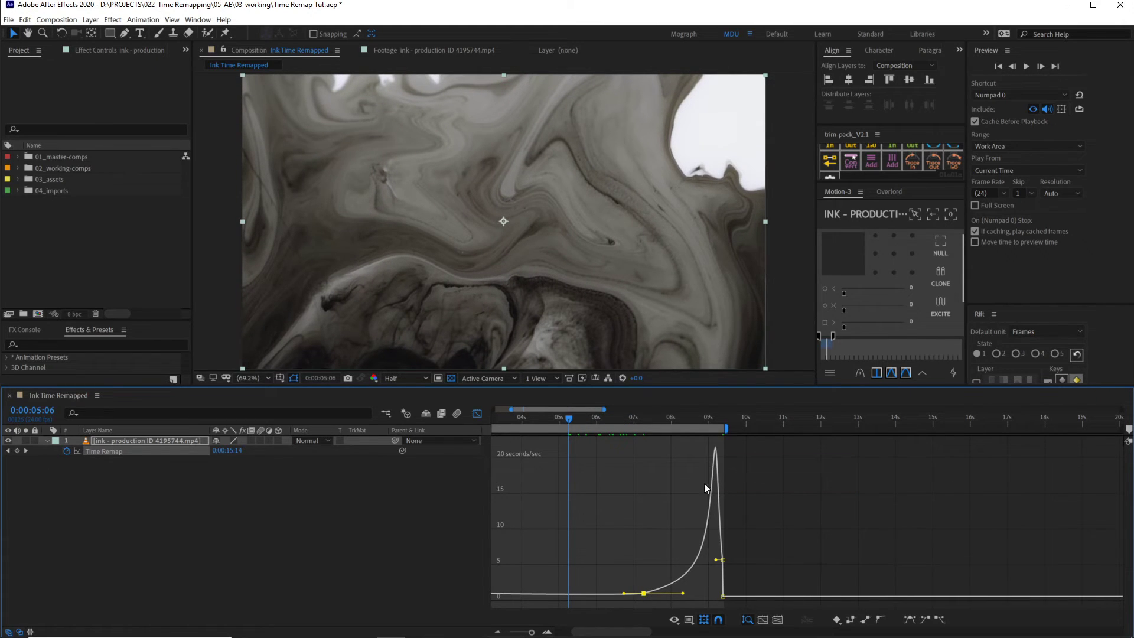
key("space")
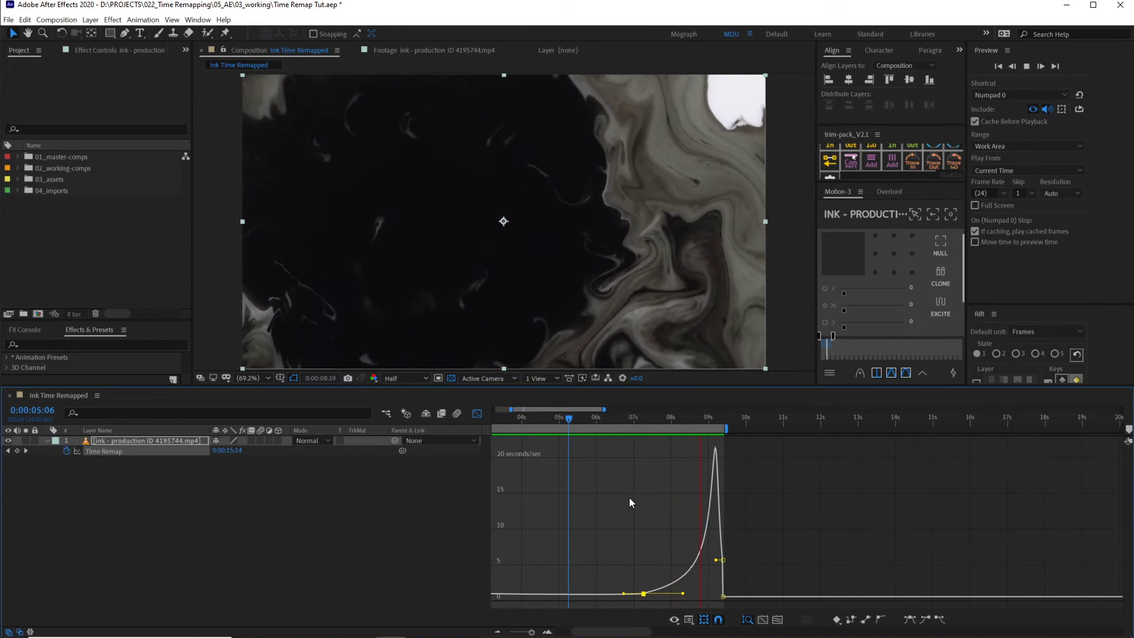
left_click(660, 433)
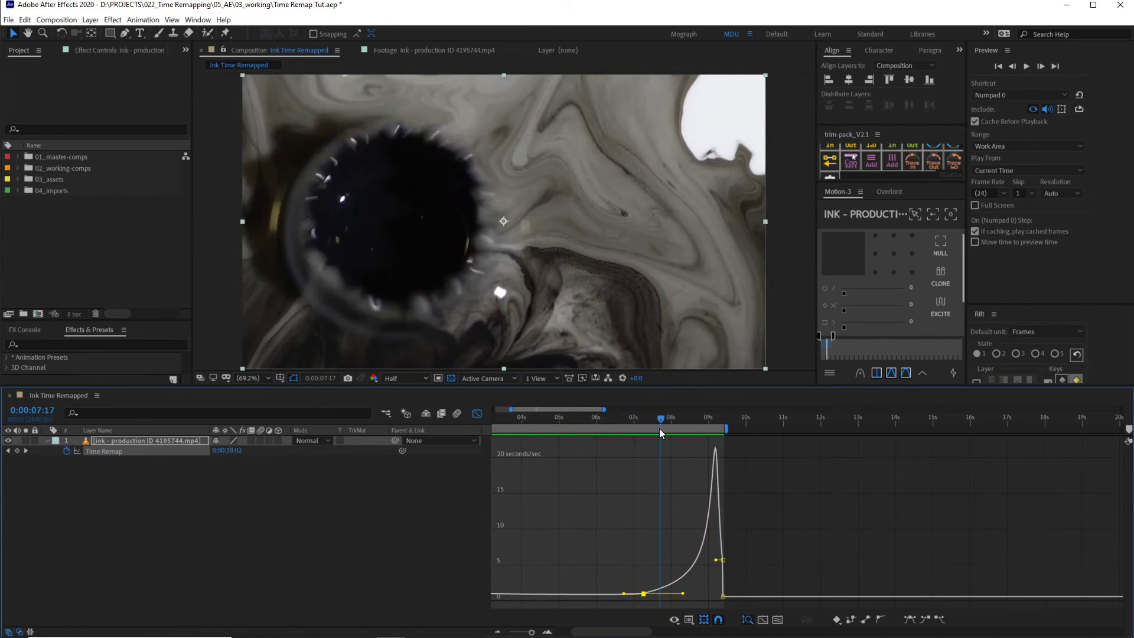
mouse_move(660, 433)
left_mouse_down()
mouse_move(638, 417)
mouse_move(643, 431)
mouse_move(627, 440)
mouse_move(665, 439)
mouse_move(637, 451)
mouse_move(632, 412)
mouse_move(627, 424)
mouse_move(672, 432)
left_mouse_up()
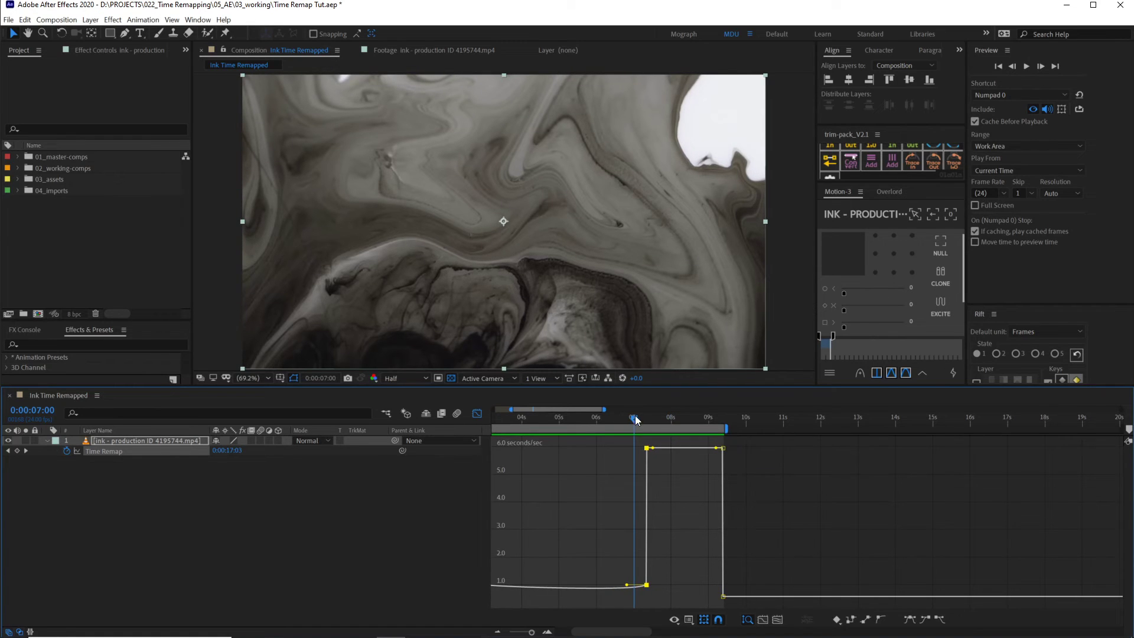
Preview the speed ramp between 6:15 and 8:01, then pull the work-area end slightly earlier
mouse_move(635, 419)
left_mouse_down()
mouse_move(717, 477)
mouse_move(681, 567)
mouse_move(685, 592)
left_mouse_up()
left_click_drag(641, 425, 625, 421)
key("space")
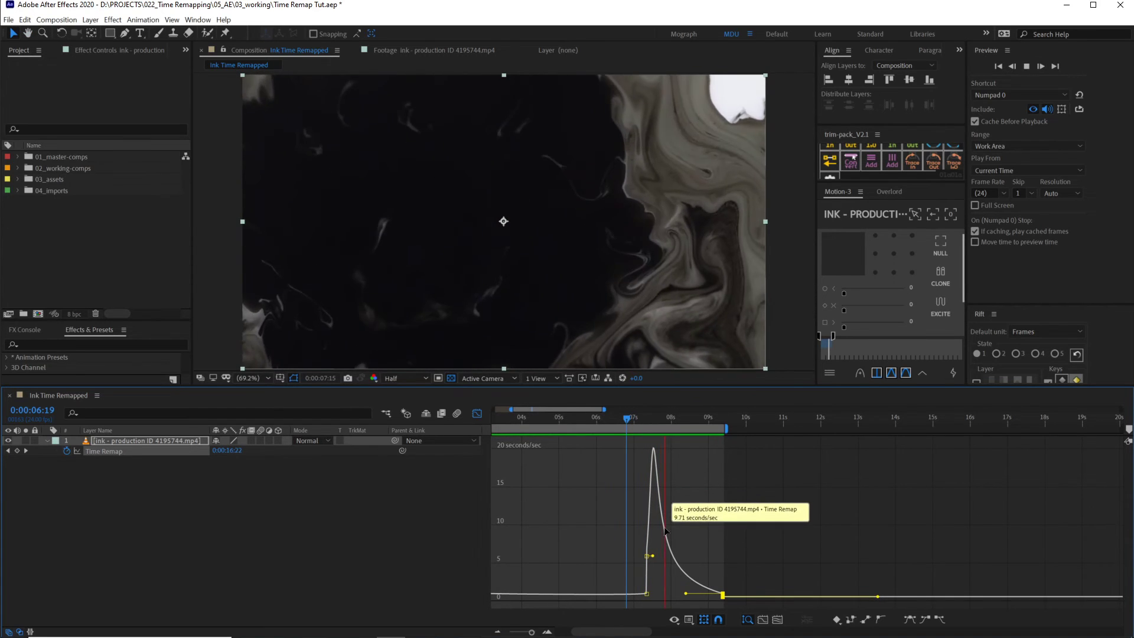
left_click(699, 421)
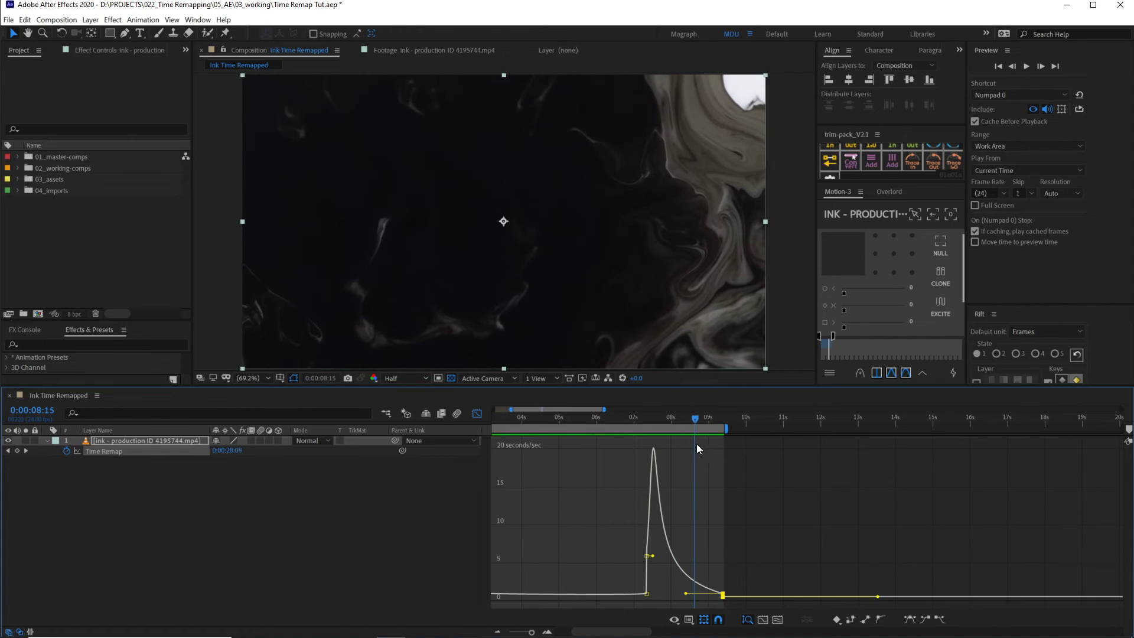
left_click_drag(699, 441, 620, 471)
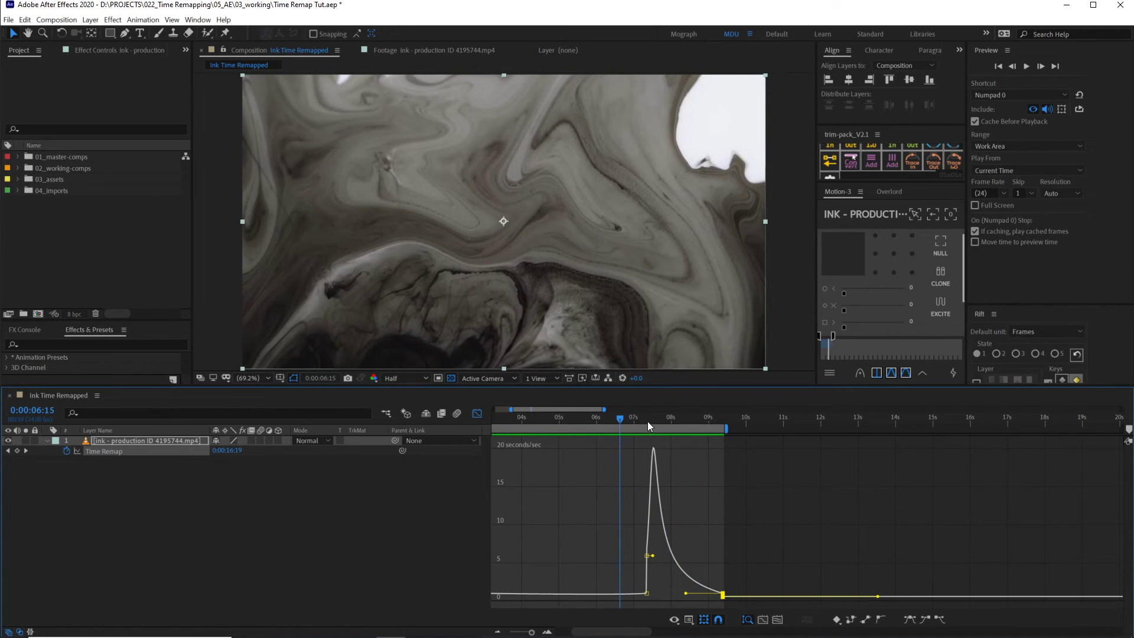
key("space")
left_click(671, 420)
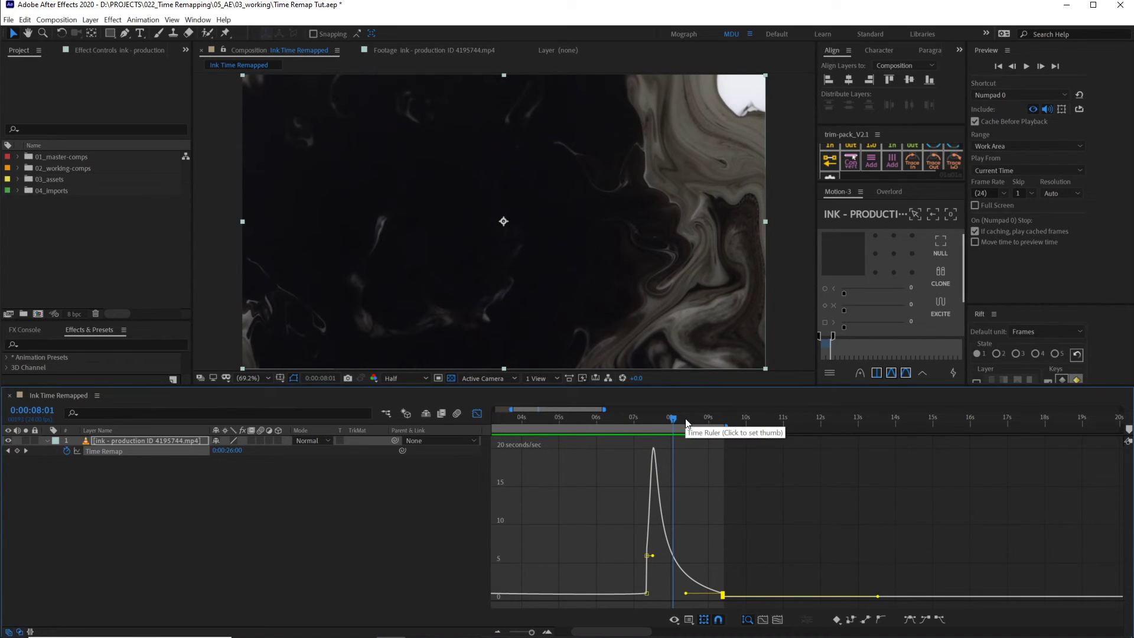
left_click_drag(725, 428, 714, 430)
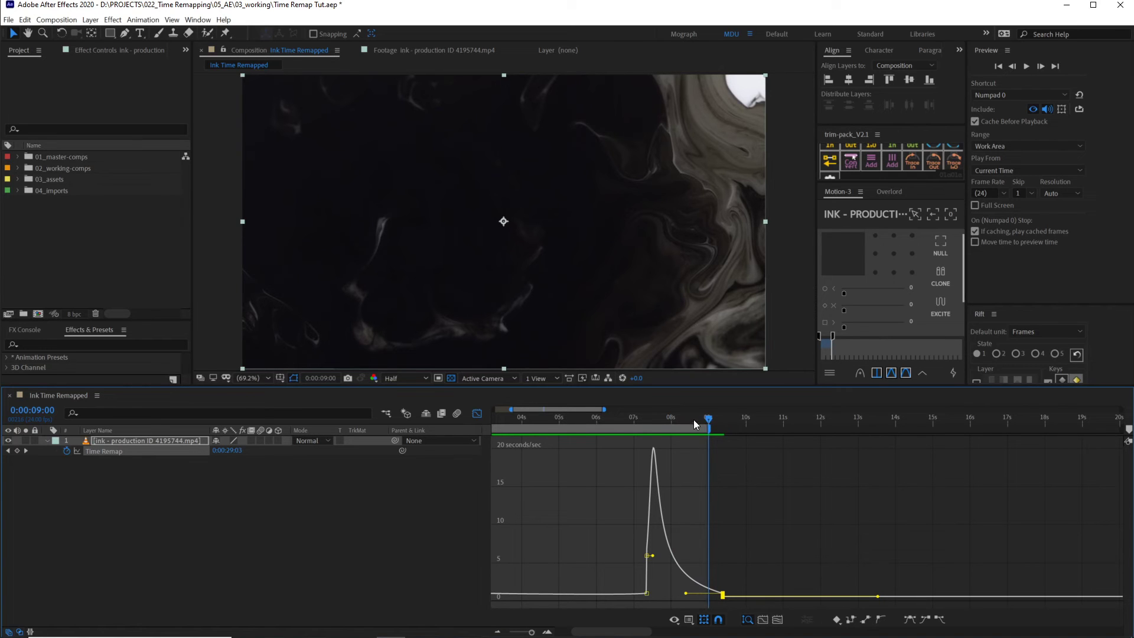
Zoom out to the full clip's speed graph and play it from frame 0
left_click(689, 416)
scroll(554, 470, "down", 2)
left_click_drag(533, 421, 398, 423)
key("space")
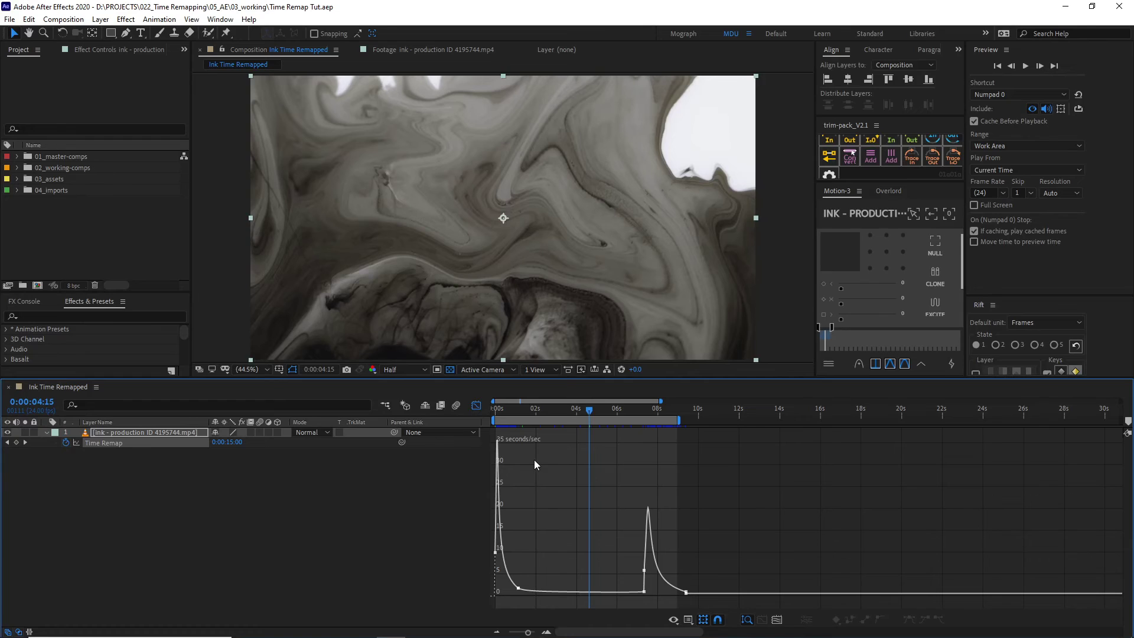
Return to keyframe view and move the last two Time Remap keyframes to about 16 and 18 seconds
left_click(481, 409)
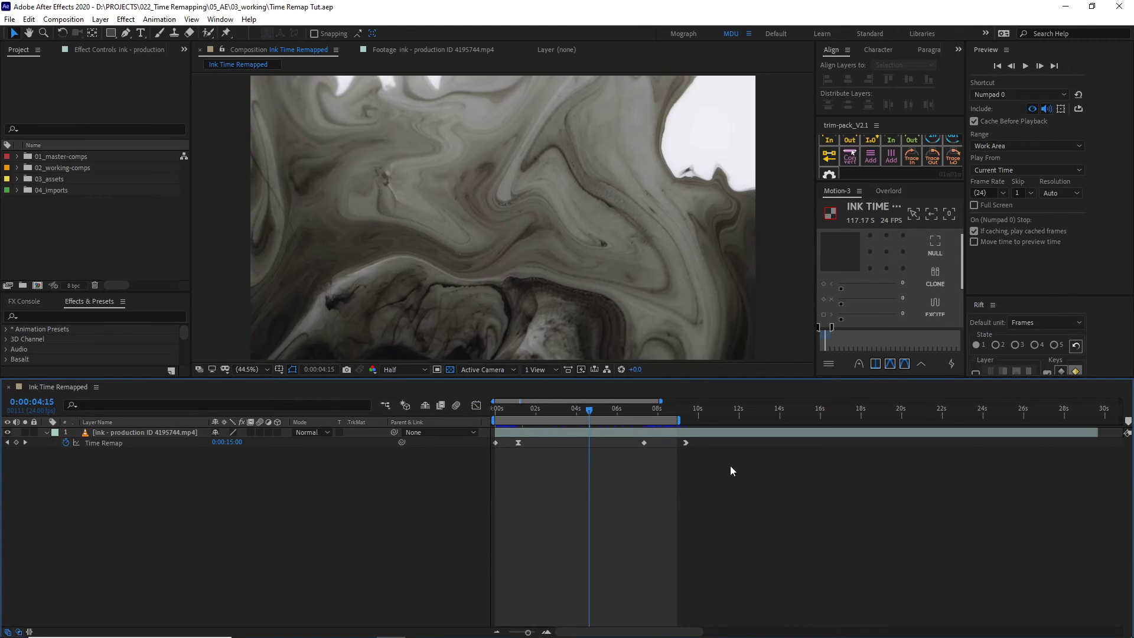
left_click_drag(705, 464, 547, 431)
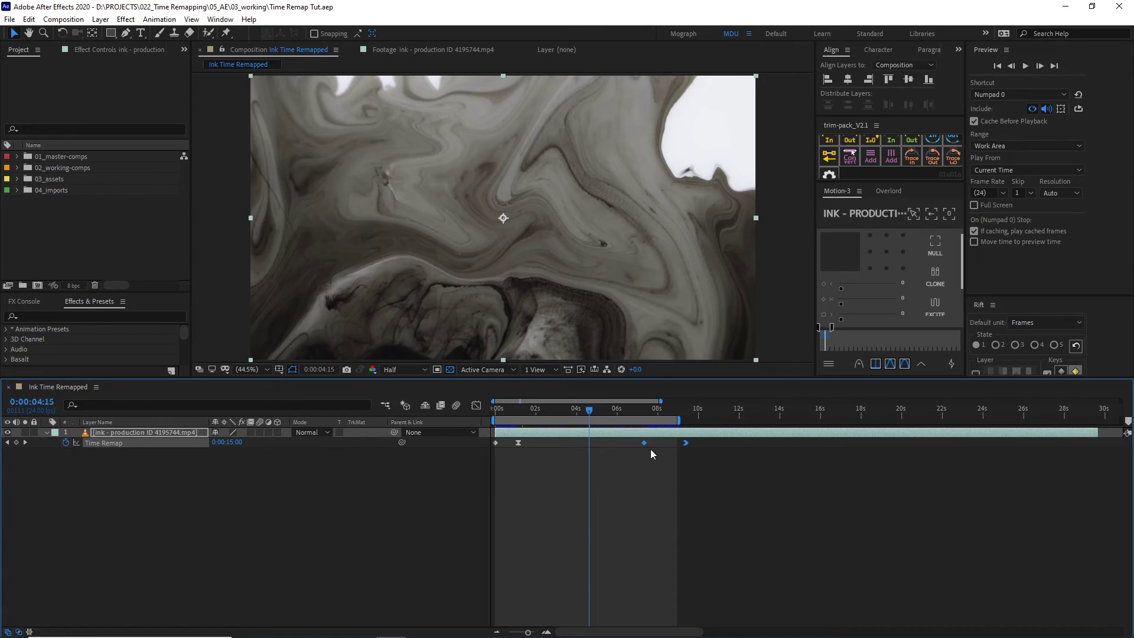
left_click_drag(642, 442, 792, 451)
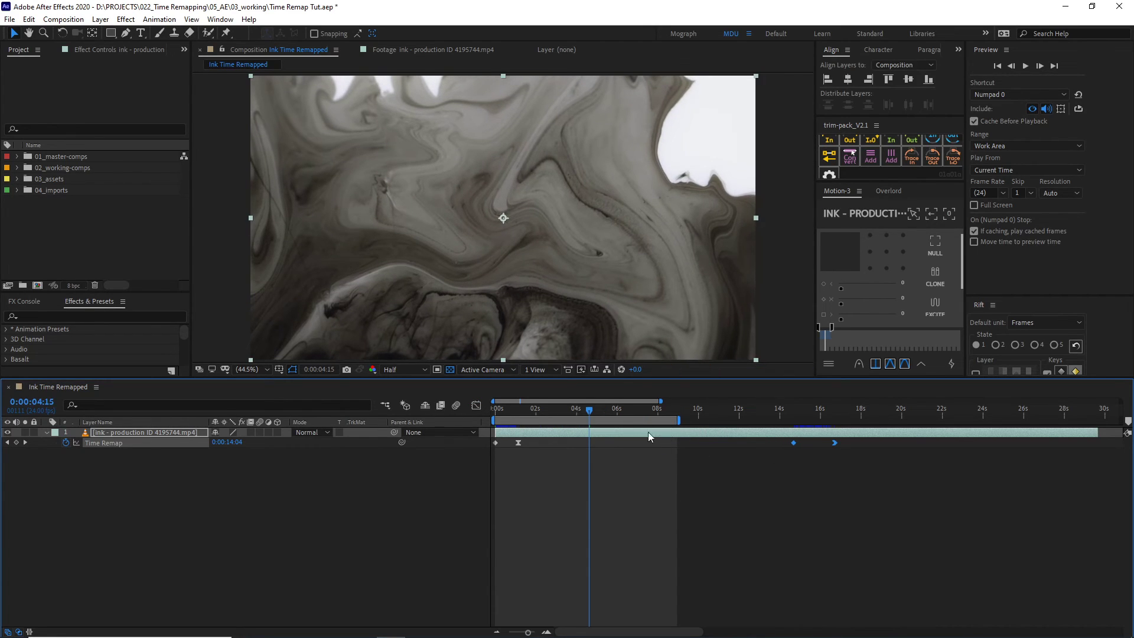
left_click_drag(804, 446, 833, 444)
Enlarge the composition viewer and preview the retimed clip
left_click_drag(700, 380, 702, 397)
left_click(618, 509)
key("space")
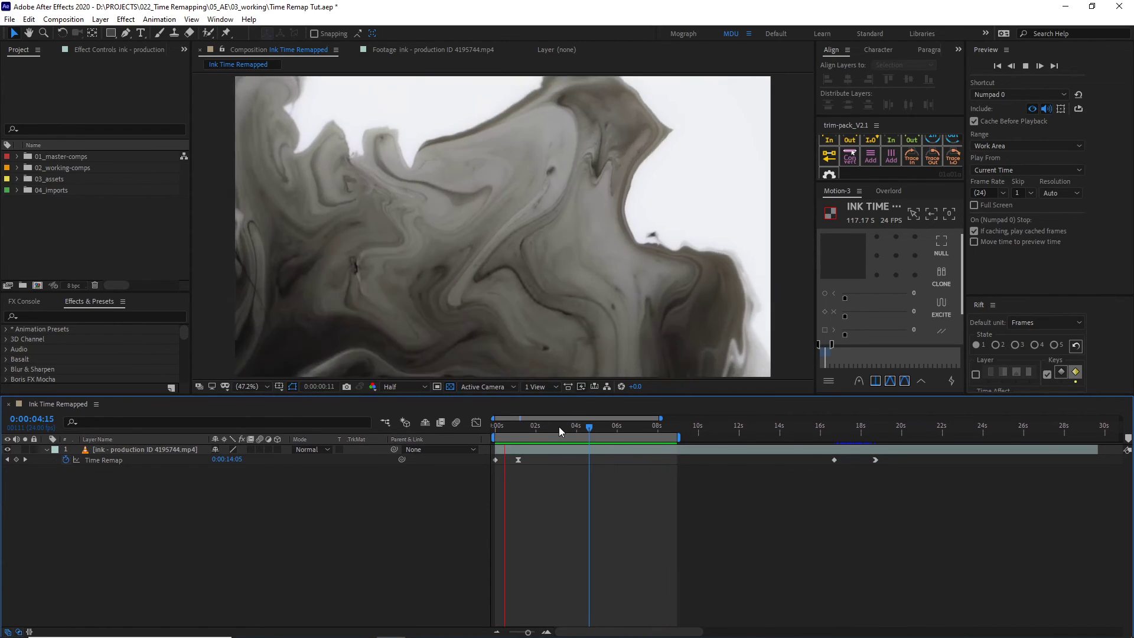
left_click(558, 426)
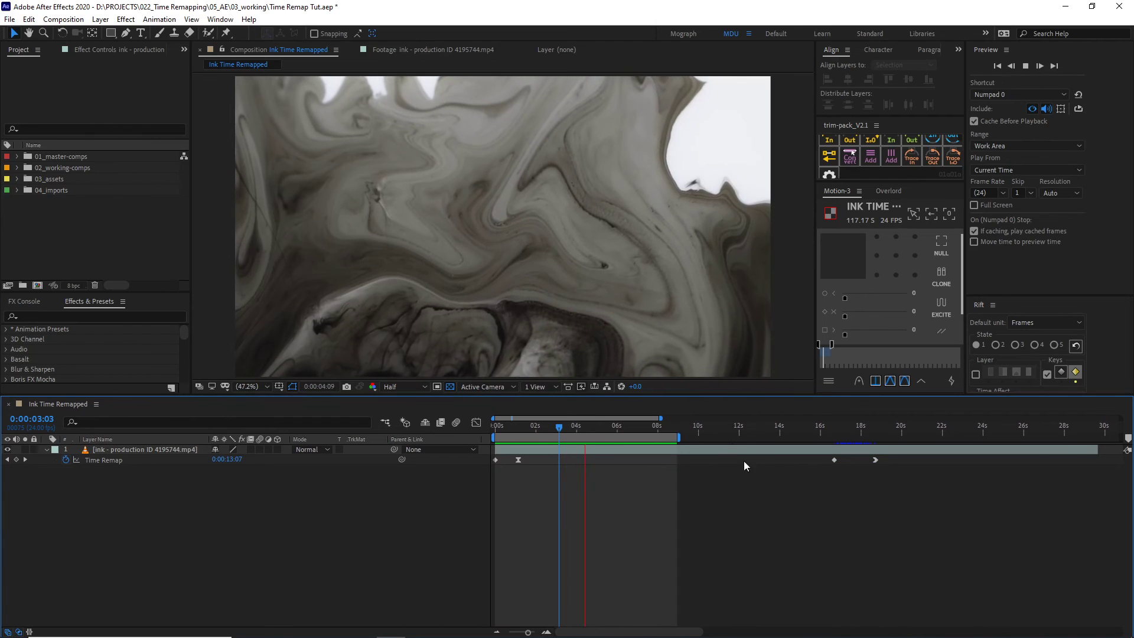
key("space")
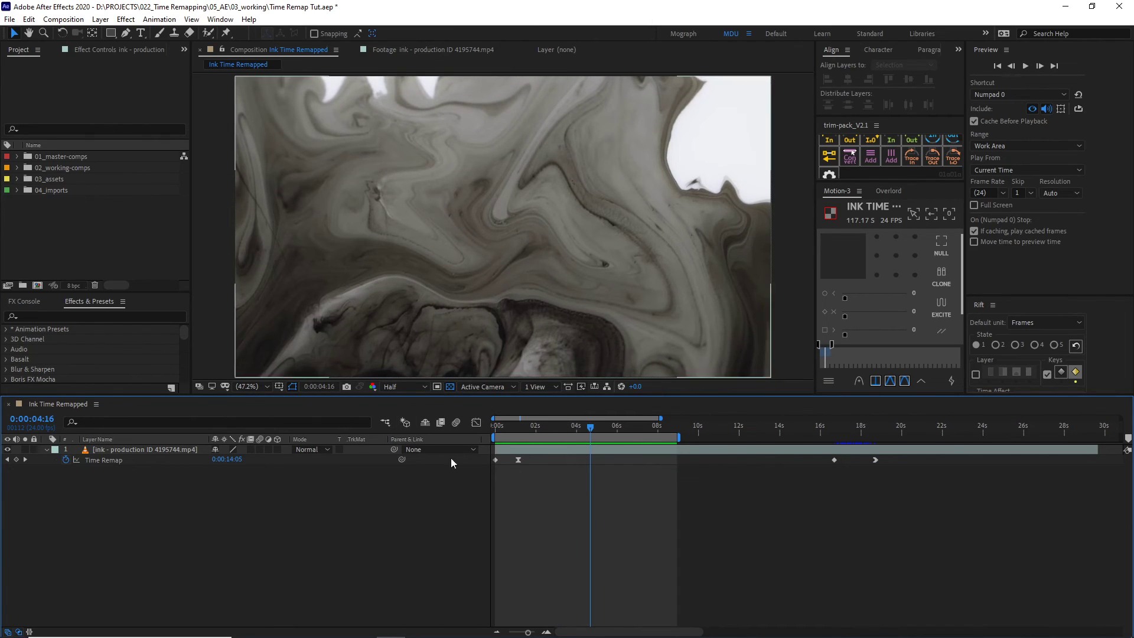
Set the ink footage layer's Frame Blending to Pixel Motion from its context menu
right_click(140, 449)
mouse_move(234, 189)
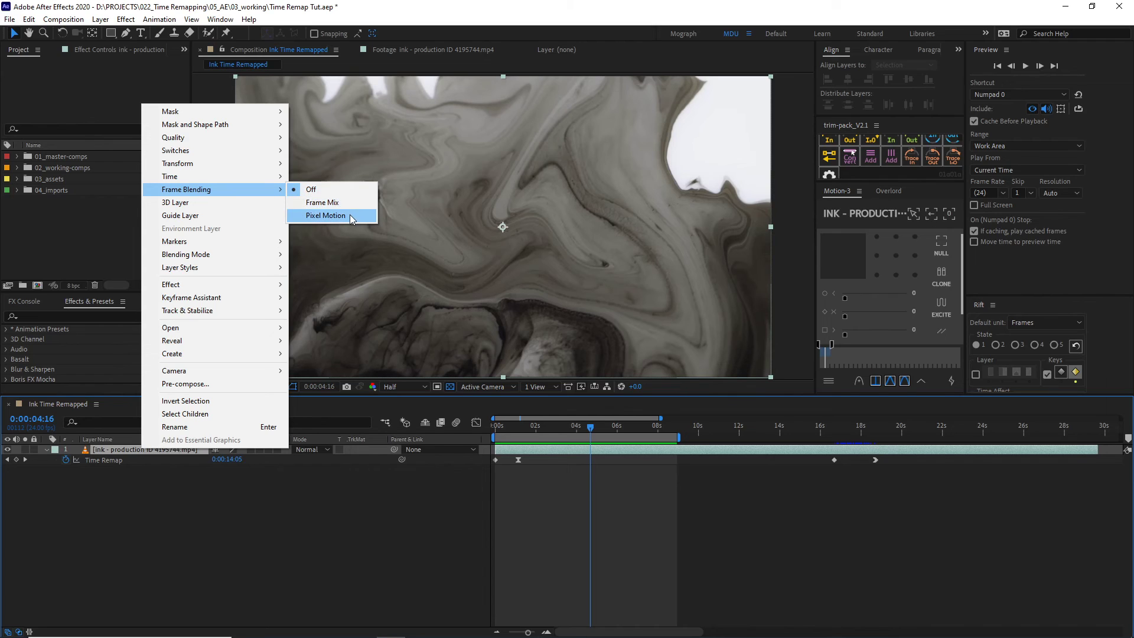
left_click(360, 203)
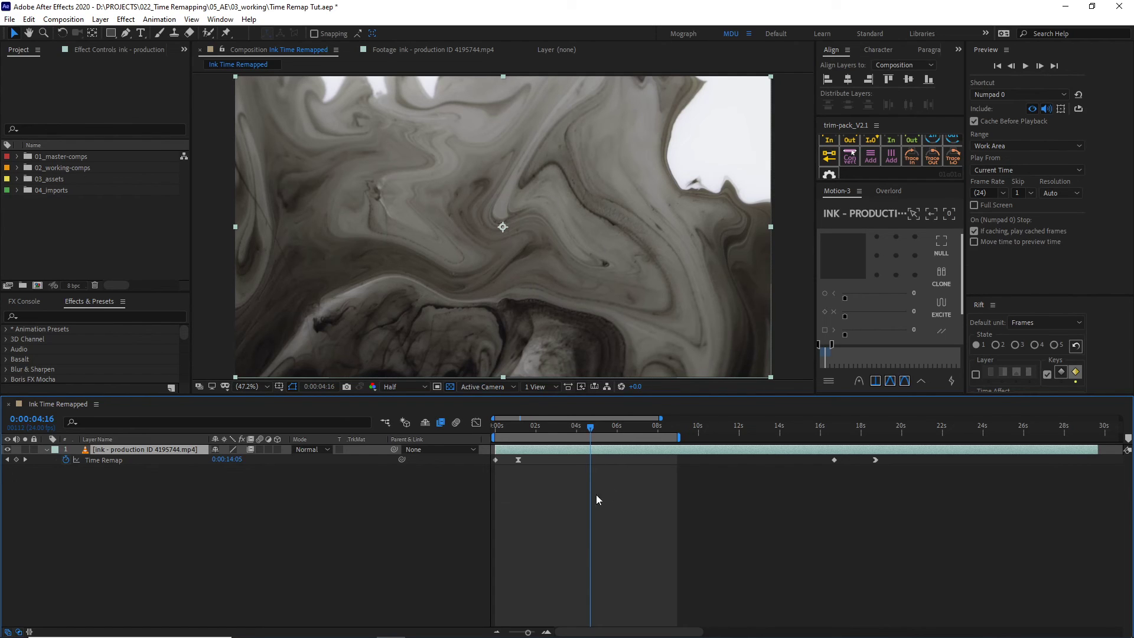
Scrub to about 4:01 and play the slowed ink section, stopping near 3:10
left_click_drag(570, 426, 582, 431)
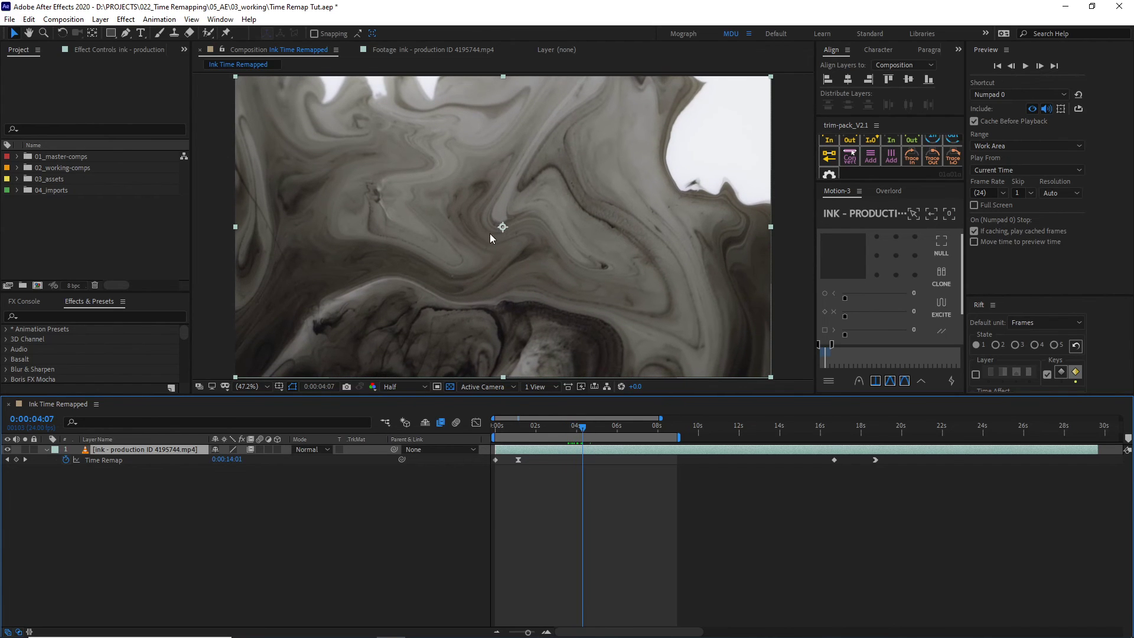
scroll(490, 235, "up", 1)
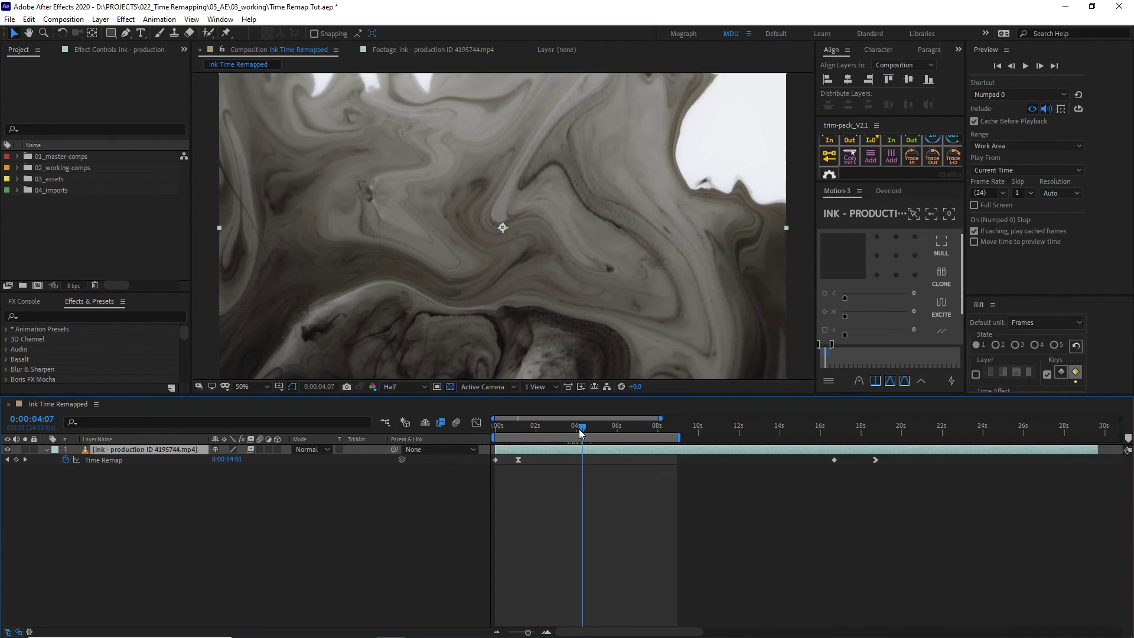
key("Page_Up")
left_click_drag(580, 428, 578, 432)
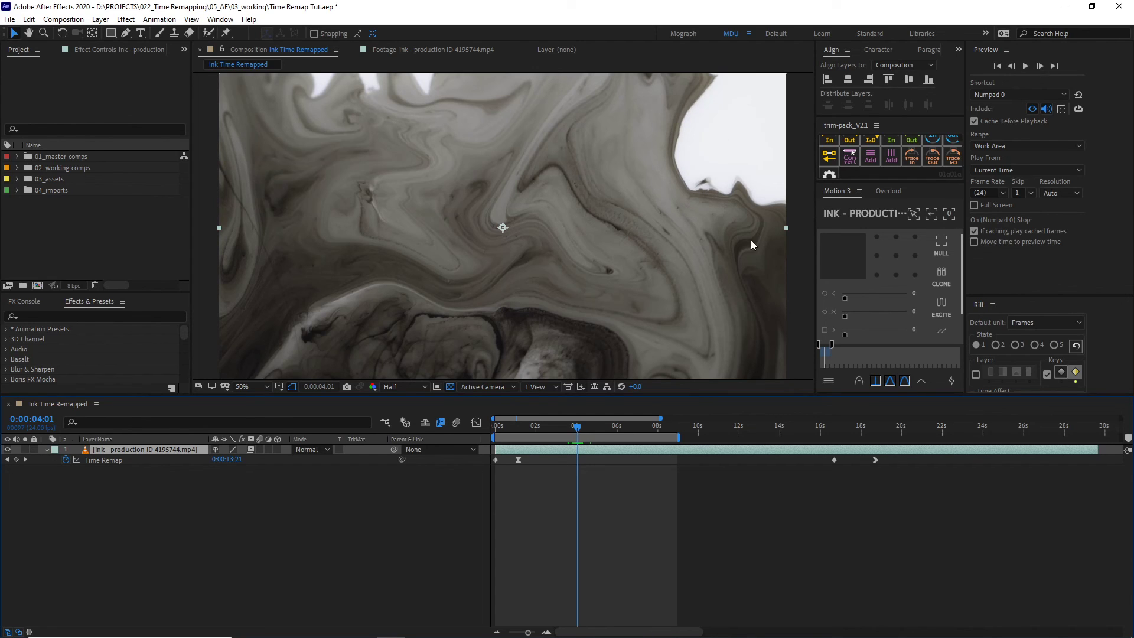
key("space")
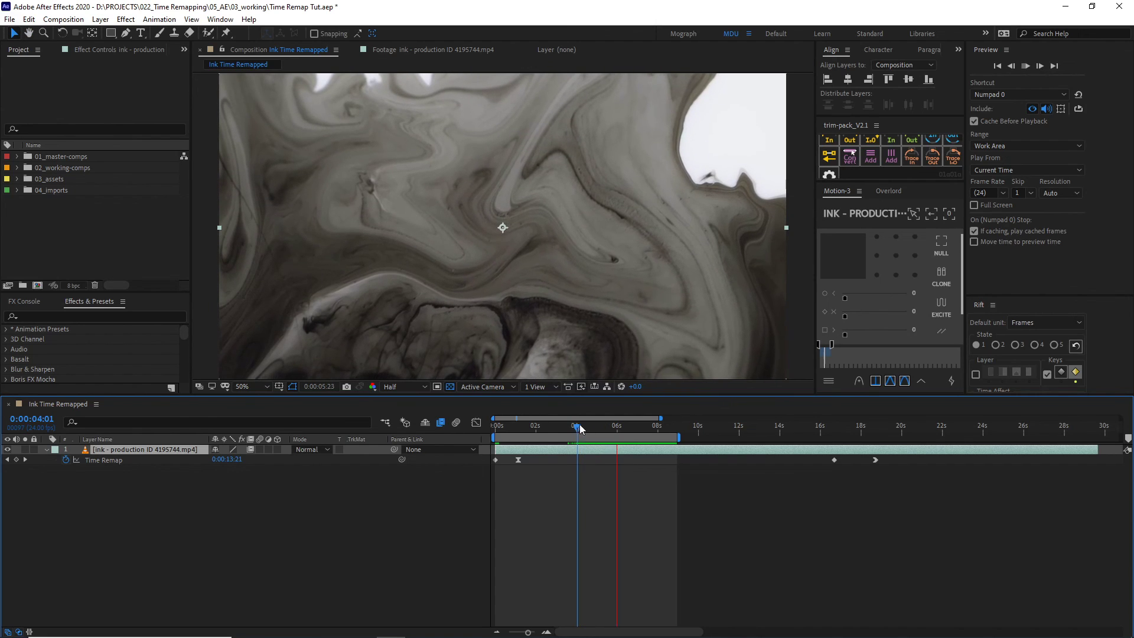
left_click(566, 434)
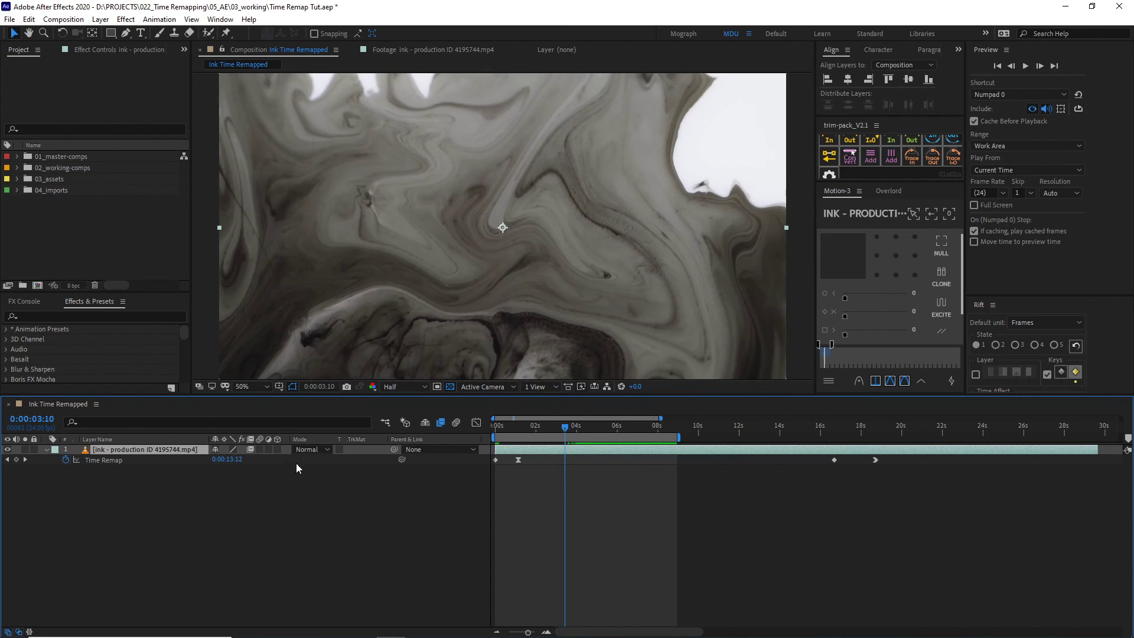
Turn on the ink layer's Frame Blending switch and preview the blended slow section
left_click(249, 449)
key("space")
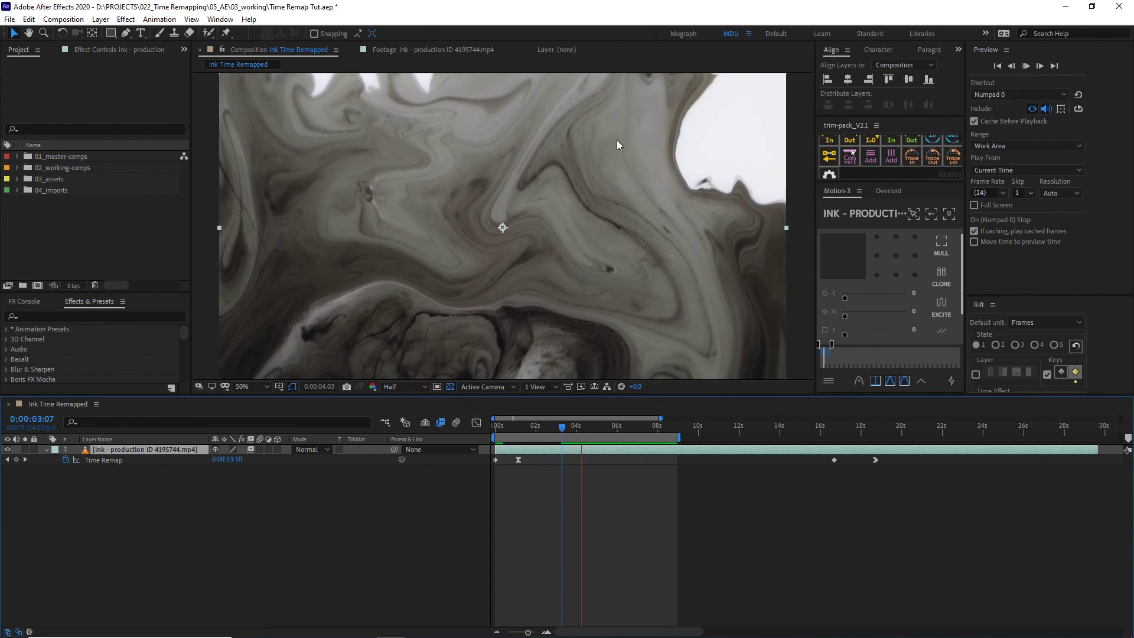
key("space")
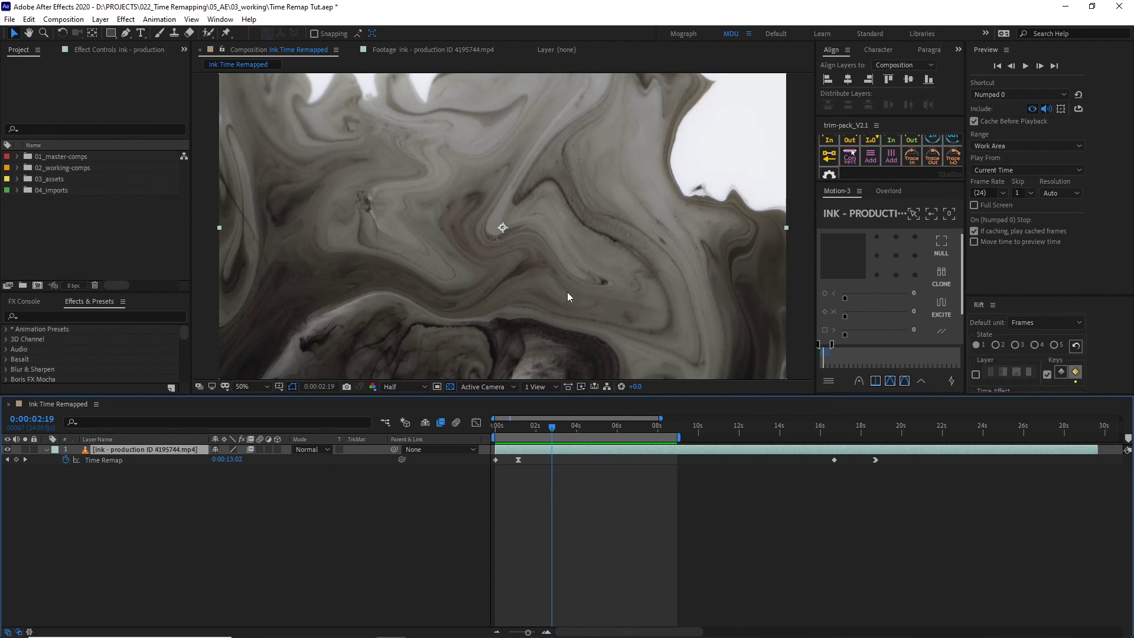
Deselect the layer and change the preview resolution from Half to Full
key("ctrl+shift+a")
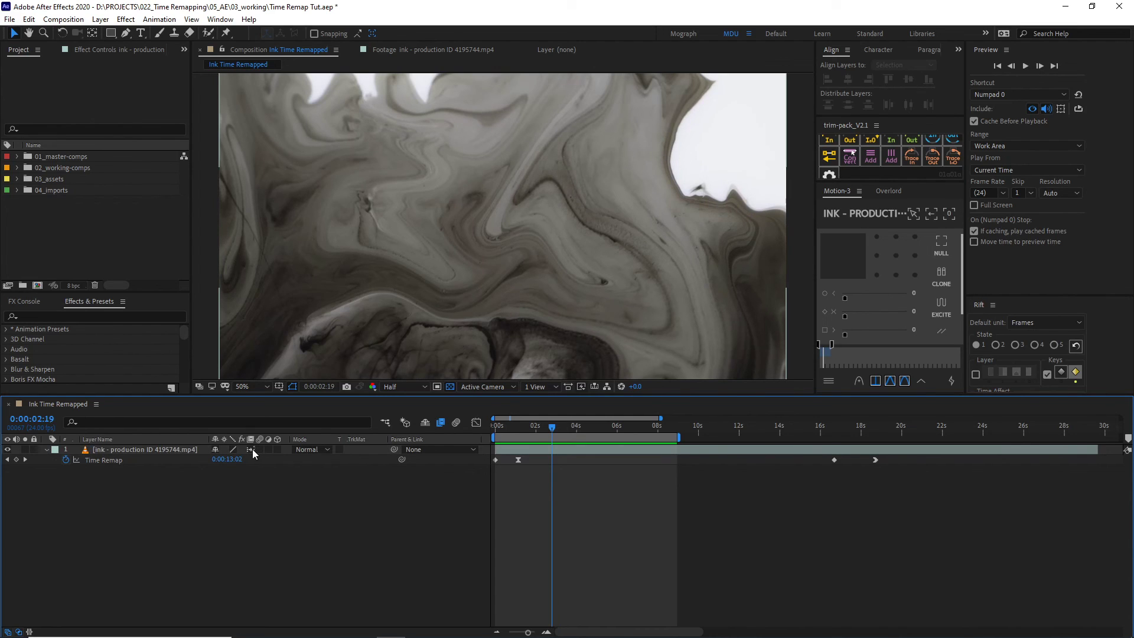
left_click(408, 385)
left_click(405, 415)
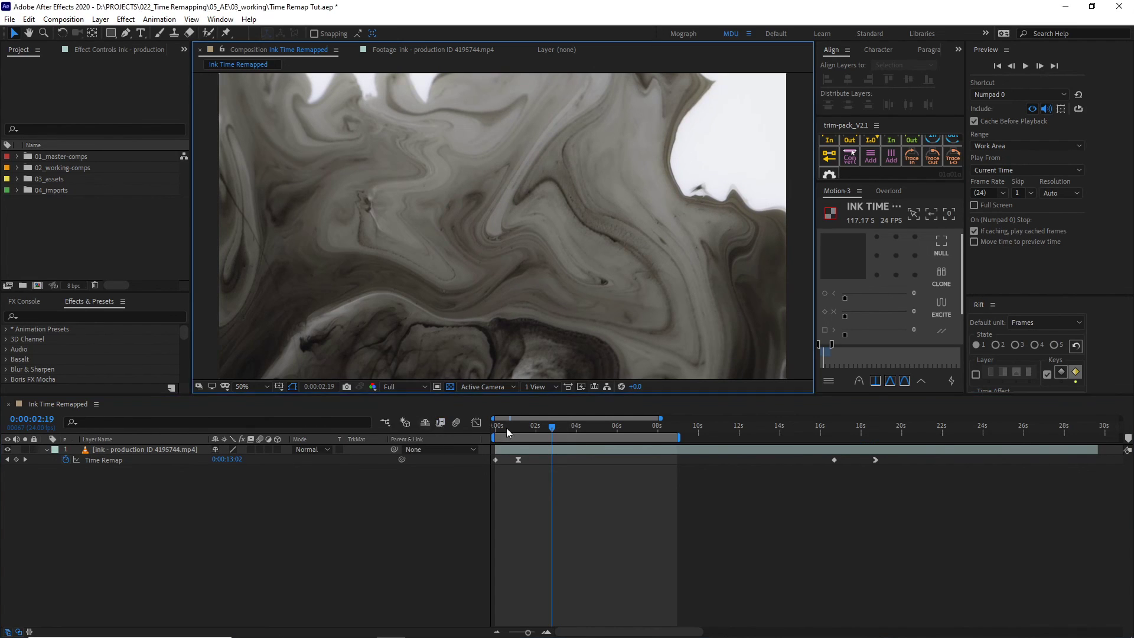
Delete the two end Time Remap keyframes and replay the slowed section from about 4:03
key("space")
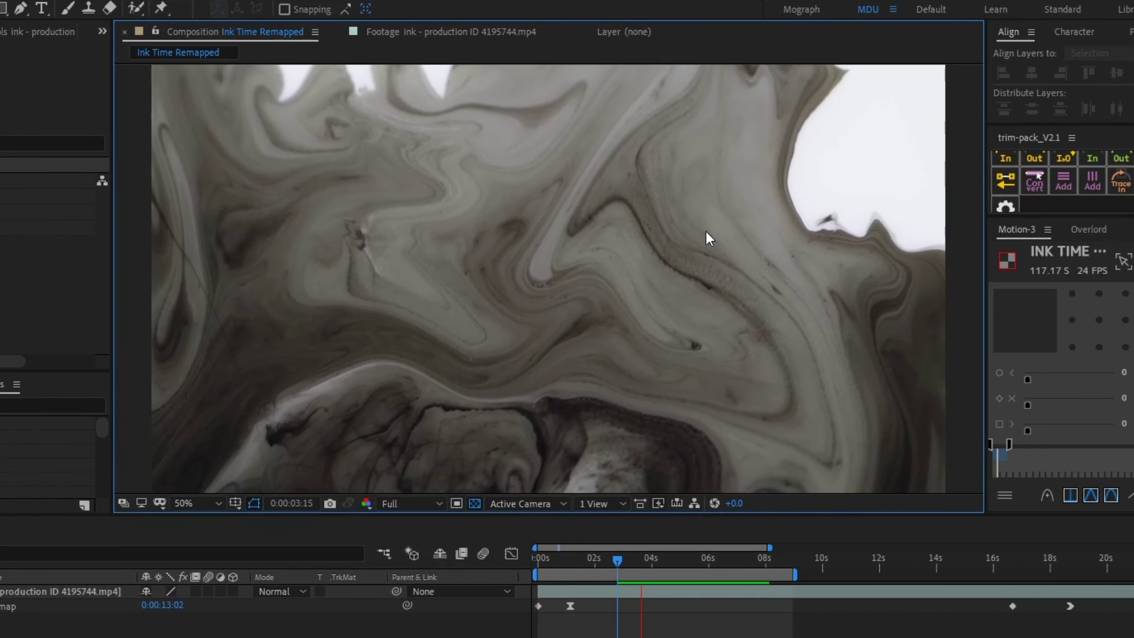
left_click(995, 632)
left_click_drag(995, 633, 1031, 619)
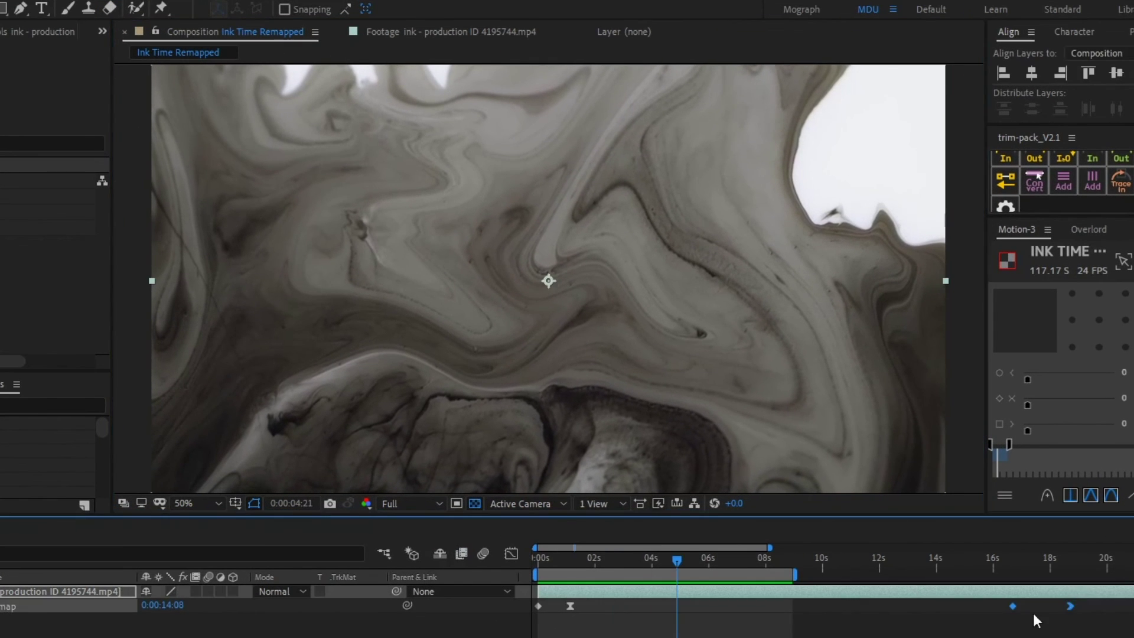
key("Delete")
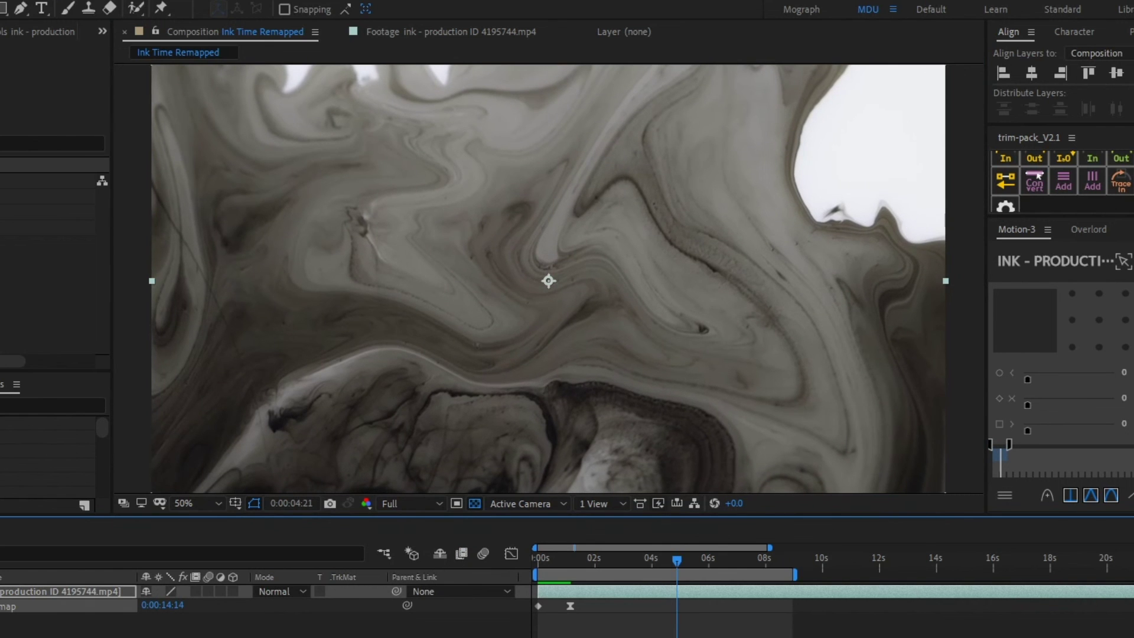
left_click(654, 558)
key("space")
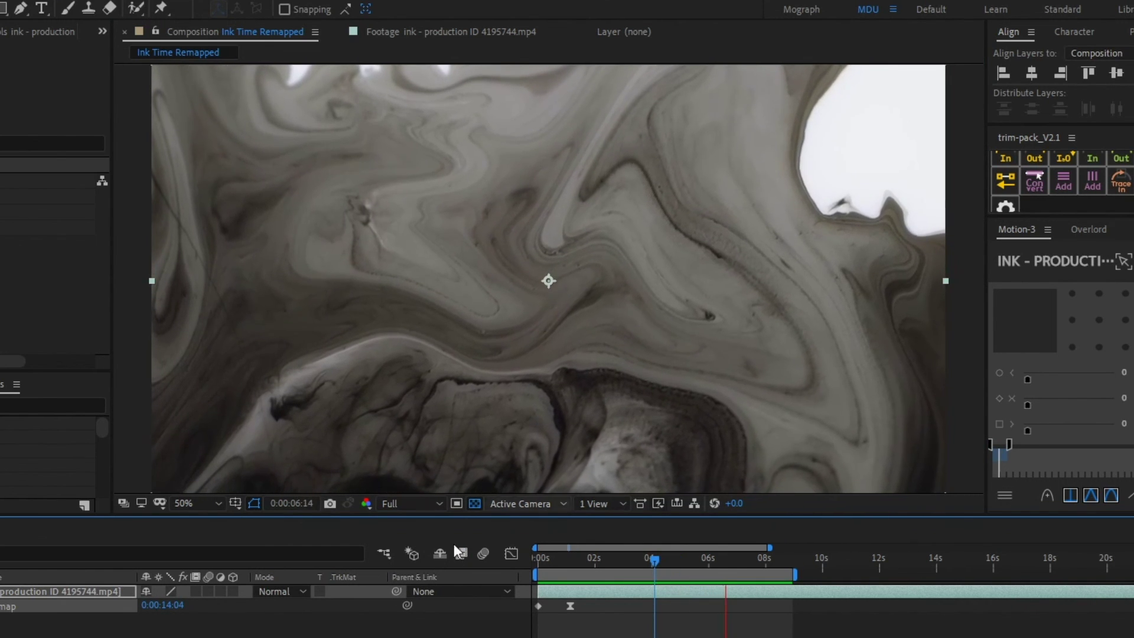
key("space")
Enable the composition's Frame Blending and preview the slowed section from 4:04
left_click(194, 591)
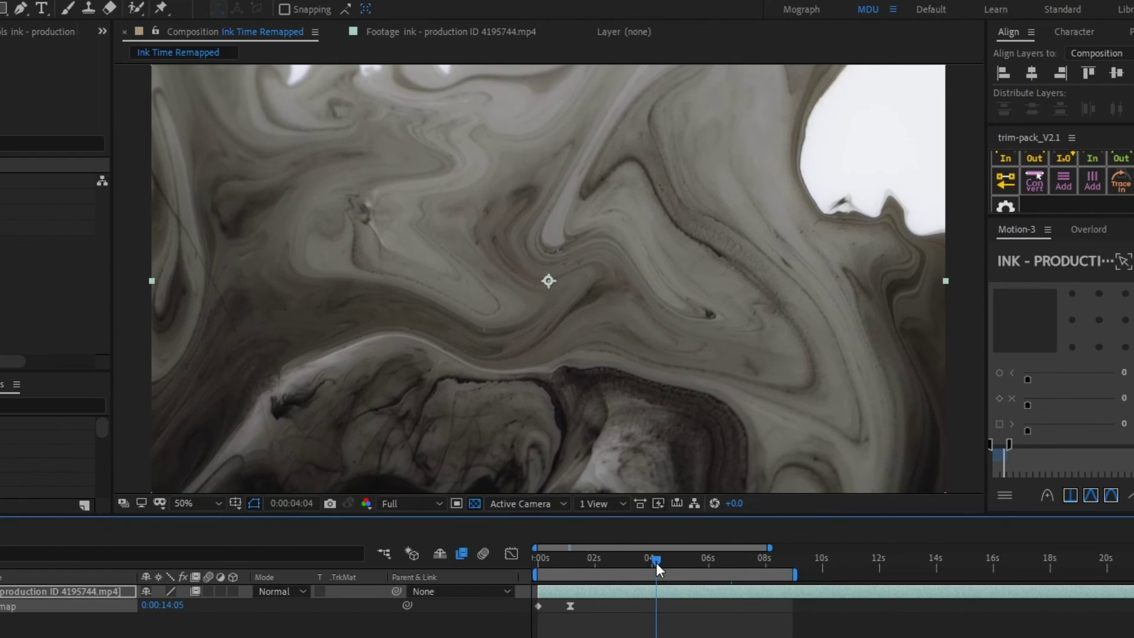
left_click(656, 560)
key("space")
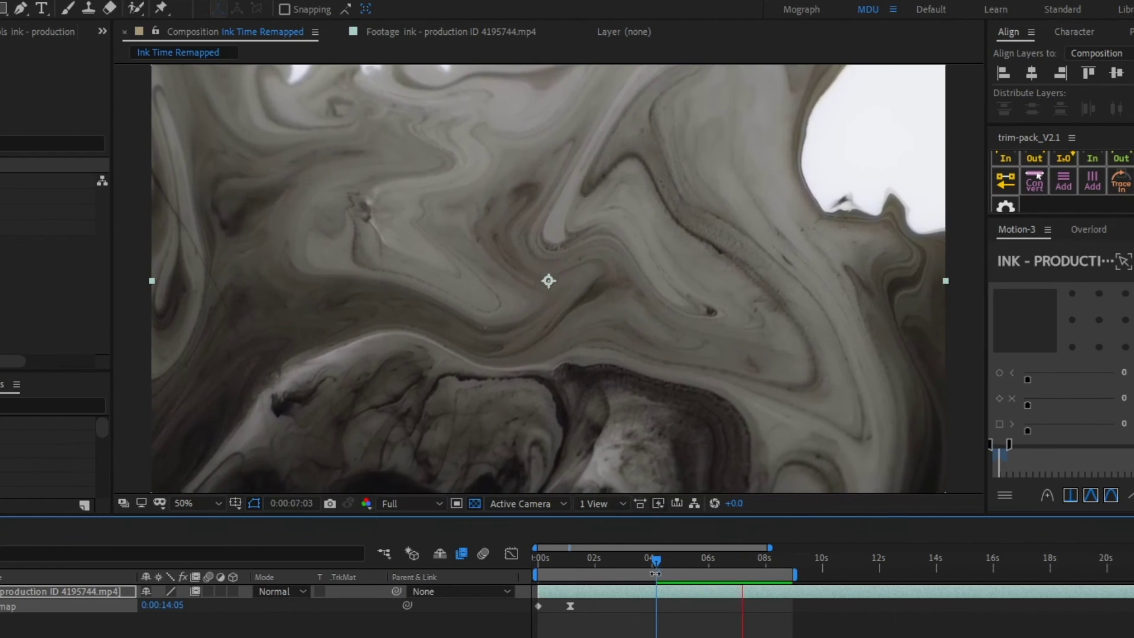
key("space")
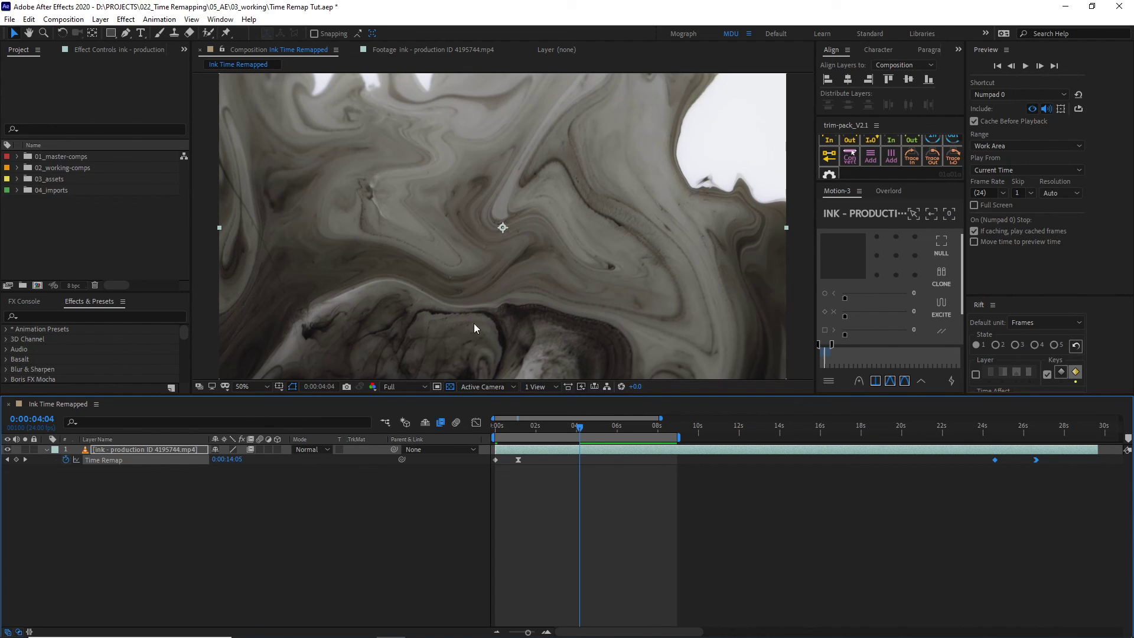
left_click(589, 427)
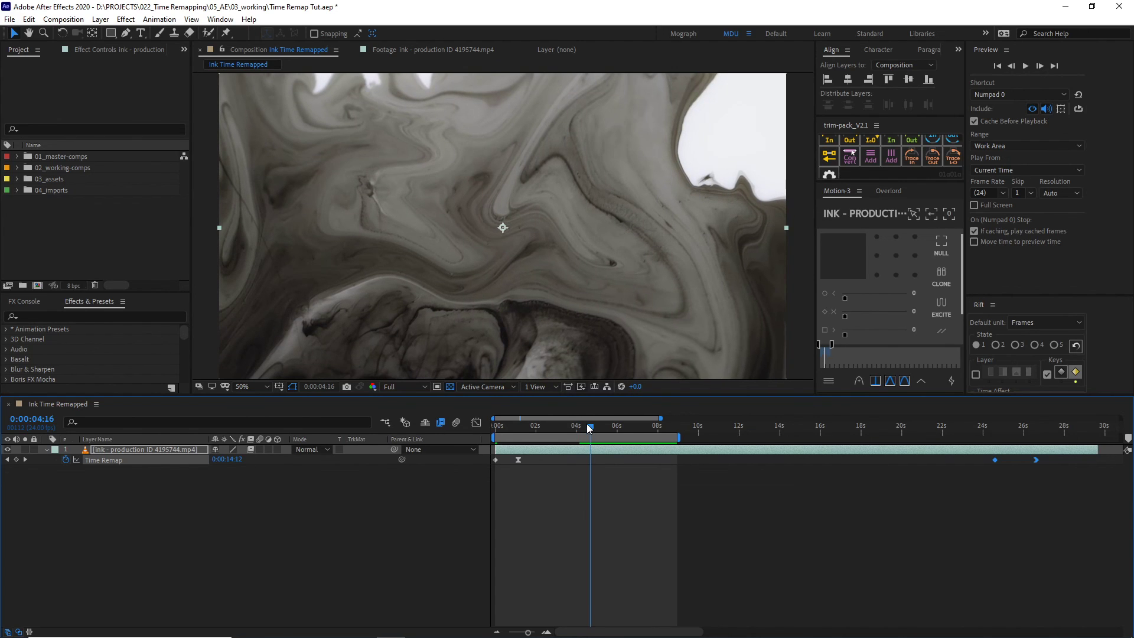